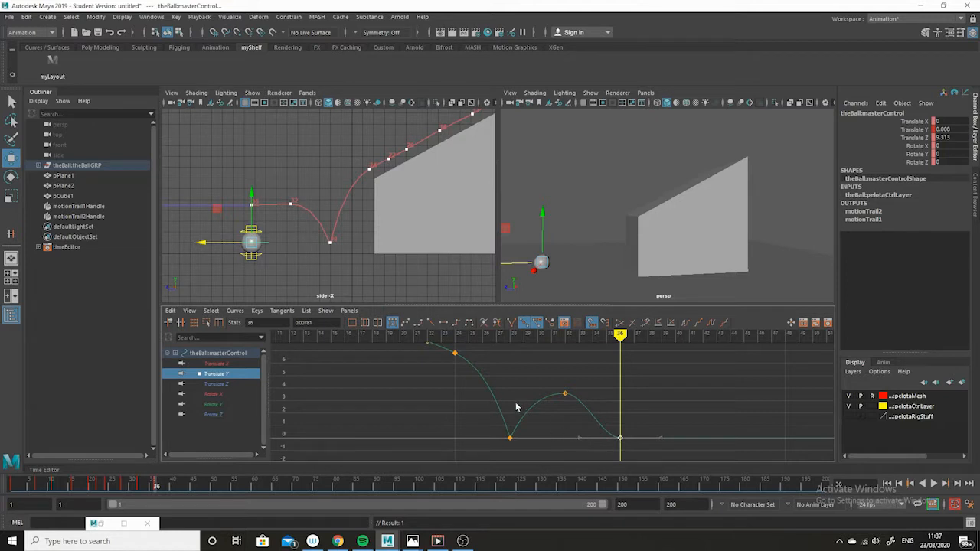
# Step: Break the tangents of the frame 36 Translate Y key and steepen its incoming handle for a sharper bounce
pyautogui.click(511, 322)
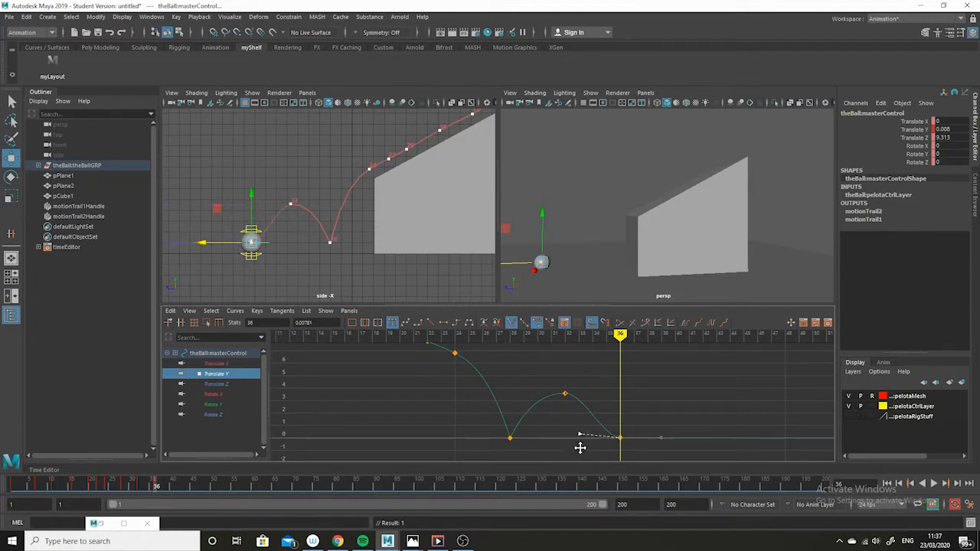
pyautogui.moveTo(579, 441); pyautogui.dragTo(588, 396)
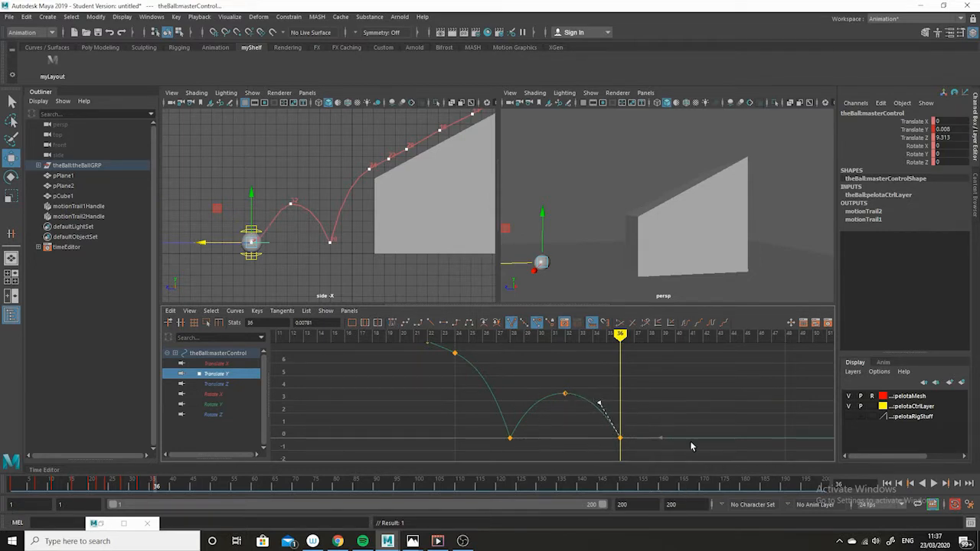
pyautogui.moveTo(685, 426); pyautogui.dragTo(647, 455)
# Step: Delete both existing motion trail handles
pyautogui.click(77, 206)
pyautogui.keyDown('shift'); pyautogui.click(79, 216); pyautogui.keyUp('shift')
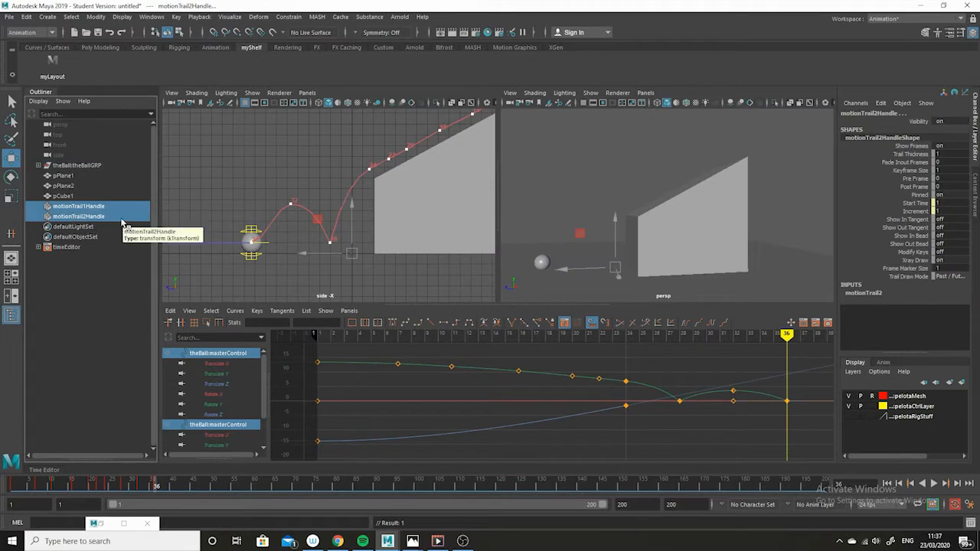
pyautogui.press('Delete')
# Step: Select the ball's master control and create an editable motion trail for it
pyautogui.click(262, 241)
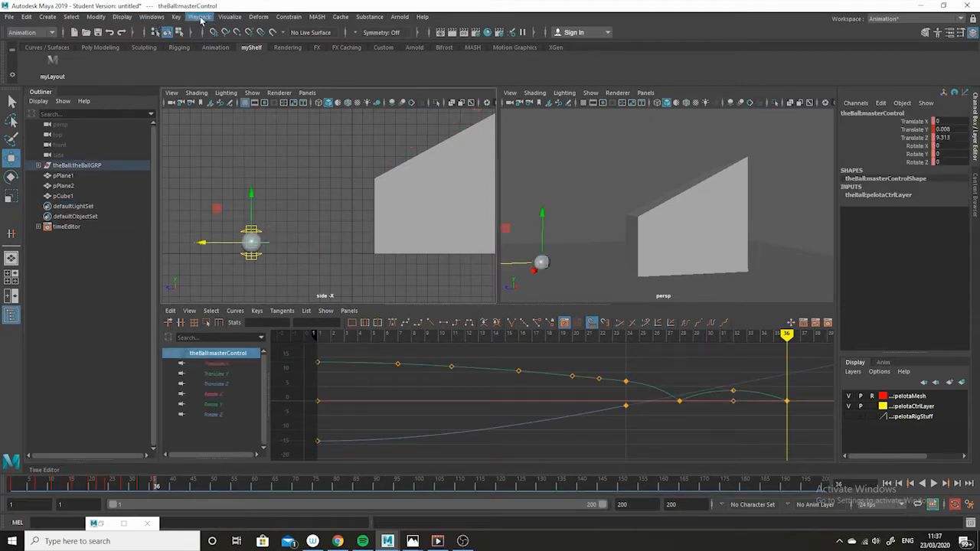
pyautogui.click(230, 17)
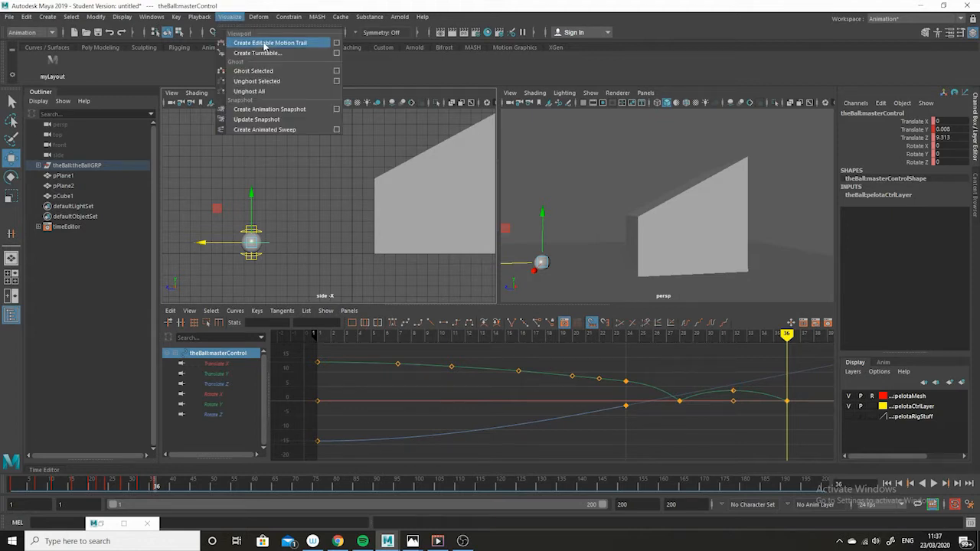
pyautogui.click(264, 44)
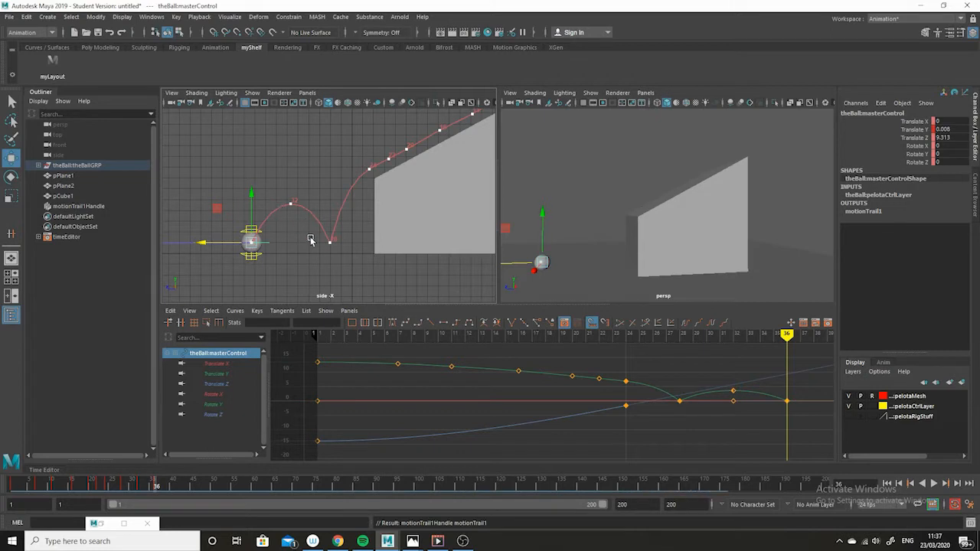
# Step: Show only the Translate Y curve and review the Create Editable Motion Trail options
pyautogui.click(222, 374)
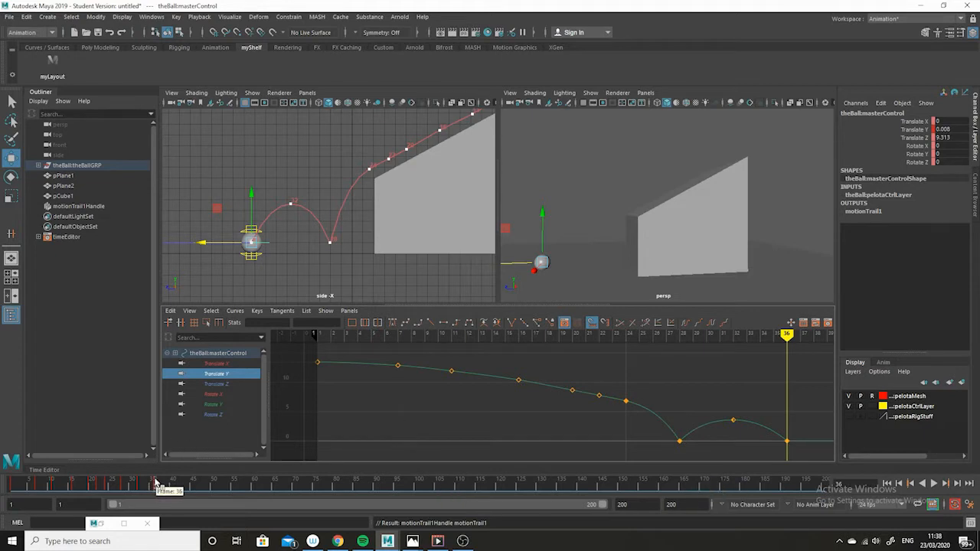
pyautogui.click(229, 16)
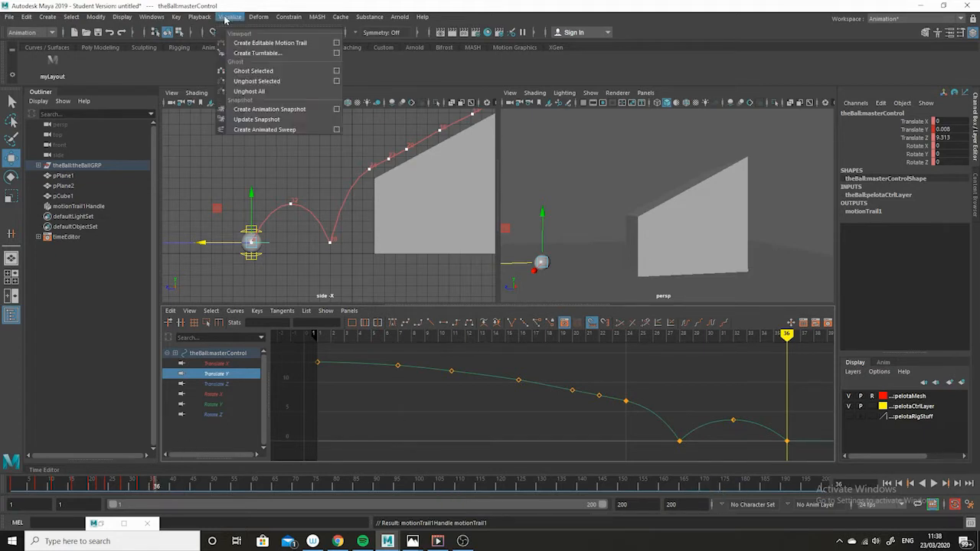
pyautogui.click(337, 44)
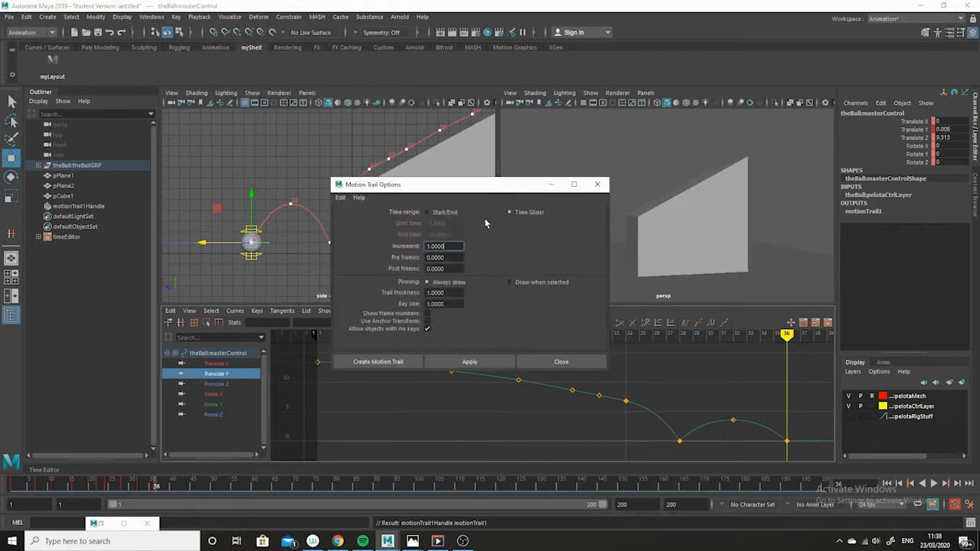
pyautogui.click(576, 367)
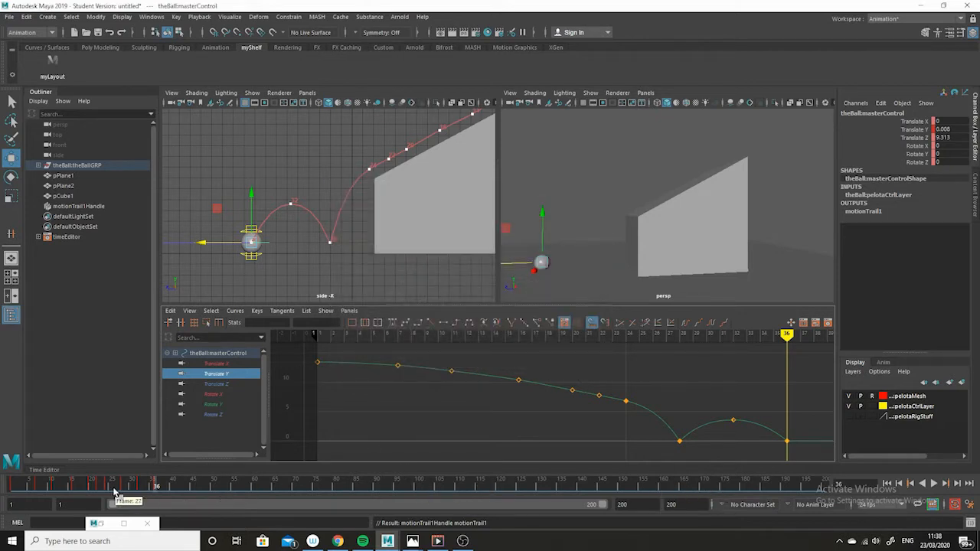
# Step: Orbit the perspective view and play the animation from the start to check the bounce
pyautogui.moveTo(124, 486); pyautogui.dragTo(41, 482)
pyautogui.keyDown('alt'); pyautogui.moveTo(683, 250); pyautogui.dragTo(716, 253); pyautogui.keyUp('alt')
pyautogui.click(4, 485)
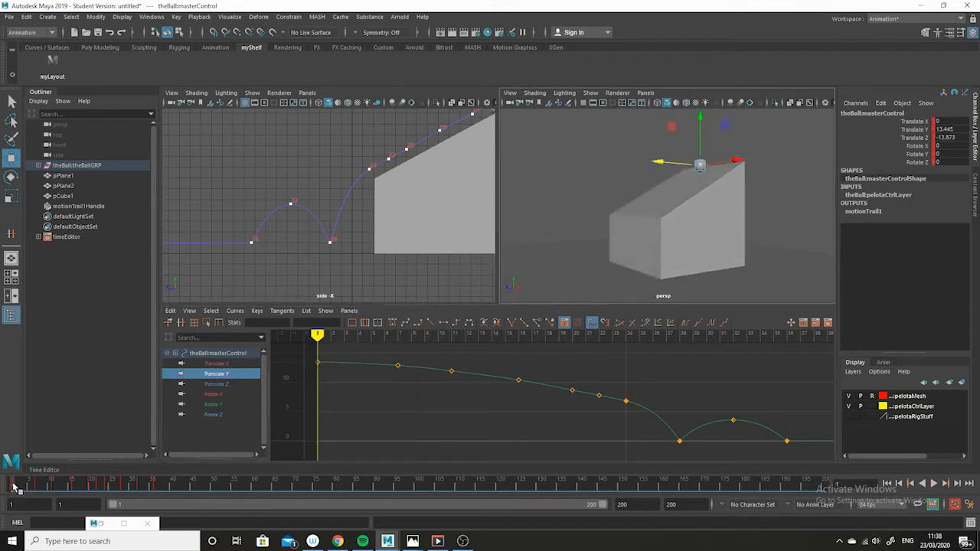
pyautogui.click(934, 485)
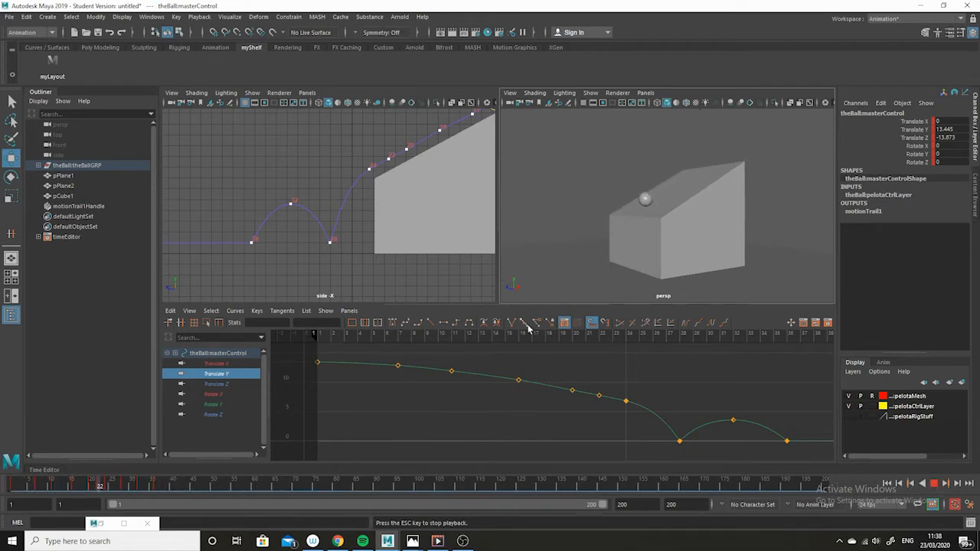
pyautogui.click(934, 484)
pyautogui.moveTo(515, 486)
pyautogui.mouseDown()
pyautogui.moveTo(1, 485)
pyautogui.moveTo(169, 493)
pyautogui.moveTo(156, 499)
pyautogui.mouseUp()
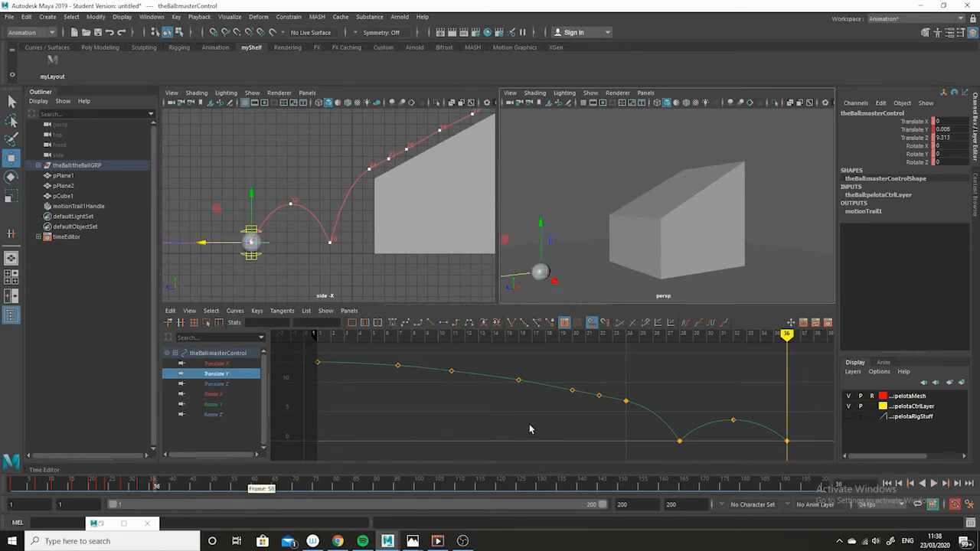
# Step: Scrub the timeline around frames 36 to 42 and examine the bounce timing in the graph editor
pyautogui.keyDown('alt'); pyautogui.moveTo(601, 440); pyautogui.dragTo(564, 429, button='right'); pyautogui.keyUp('alt')
pyautogui.keyDown('alt'); pyautogui.moveTo(570, 420); pyautogui.dragTo(547, 416, button='middle'); pyautogui.keyUp('alt')
pyautogui.keyDown('alt'); pyautogui.moveTo(547, 417); pyautogui.dragTo(591, 461, button='right'); pyautogui.keyUp('alt')
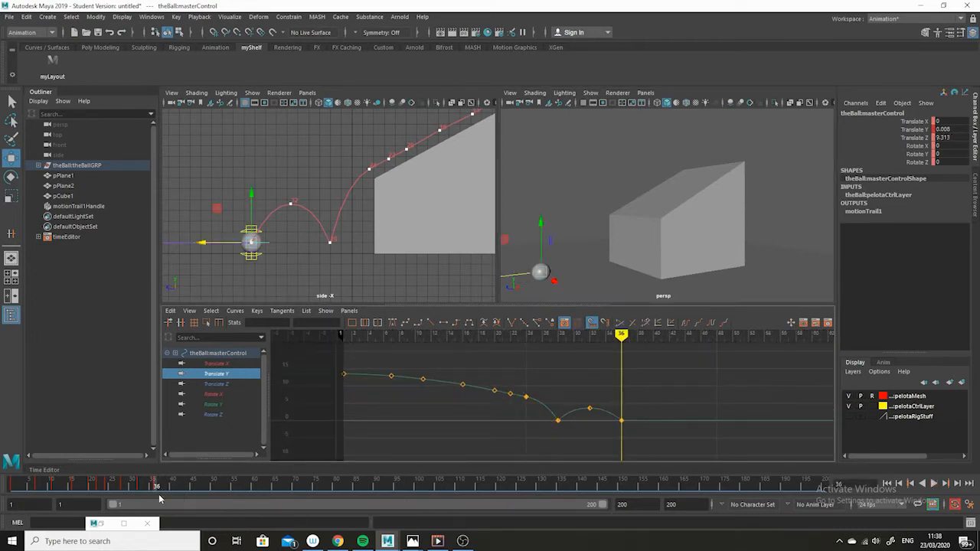
pyautogui.moveTo(157, 488)
pyautogui.mouseDown()
pyautogui.moveTo(127, 488)
pyautogui.moveTo(166, 490)
pyautogui.moveTo(121, 490)
pyautogui.moveTo(141, 499)
pyautogui.mouseUp()
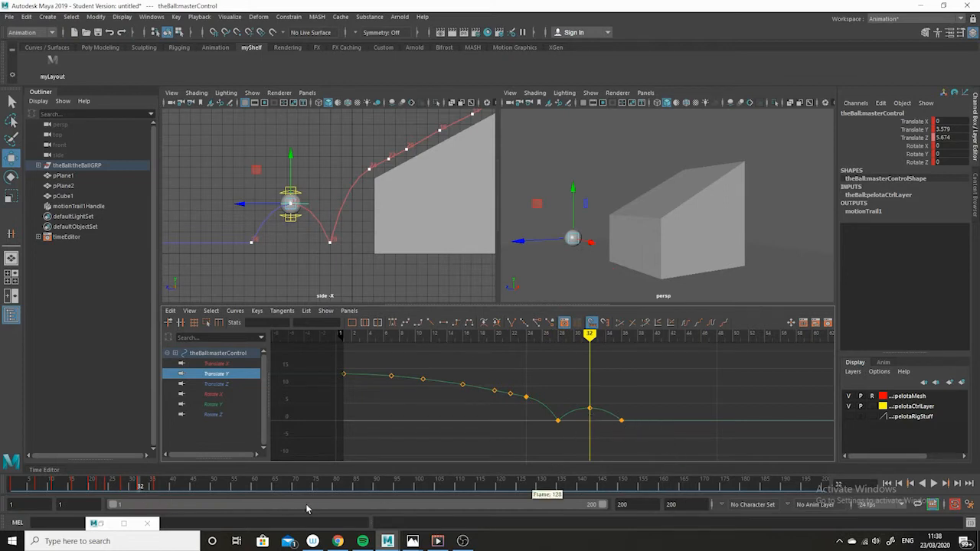
pyautogui.click(147, 489)
pyautogui.moveTo(148, 488); pyautogui.dragTo(155, 493)
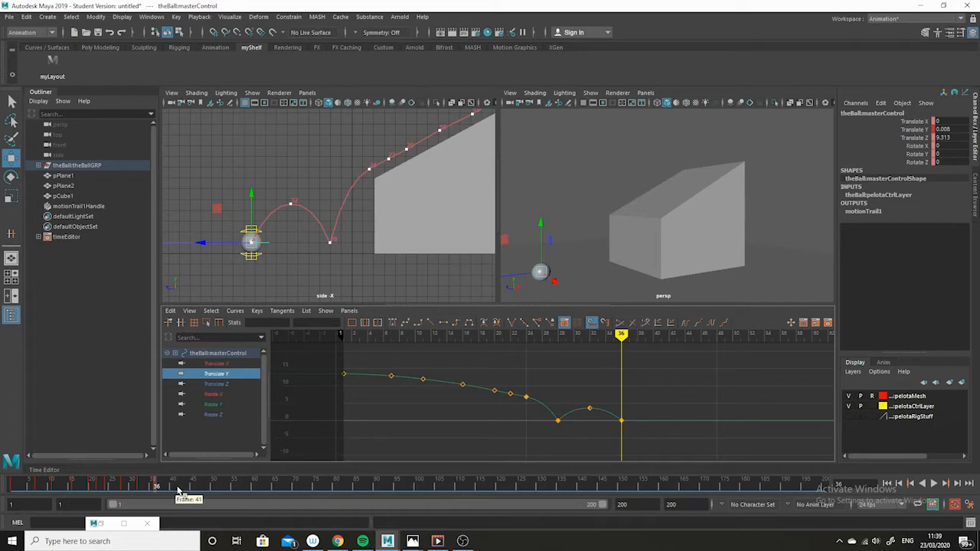
pyautogui.moveTo(175, 488); pyautogui.dragTo(182, 490)
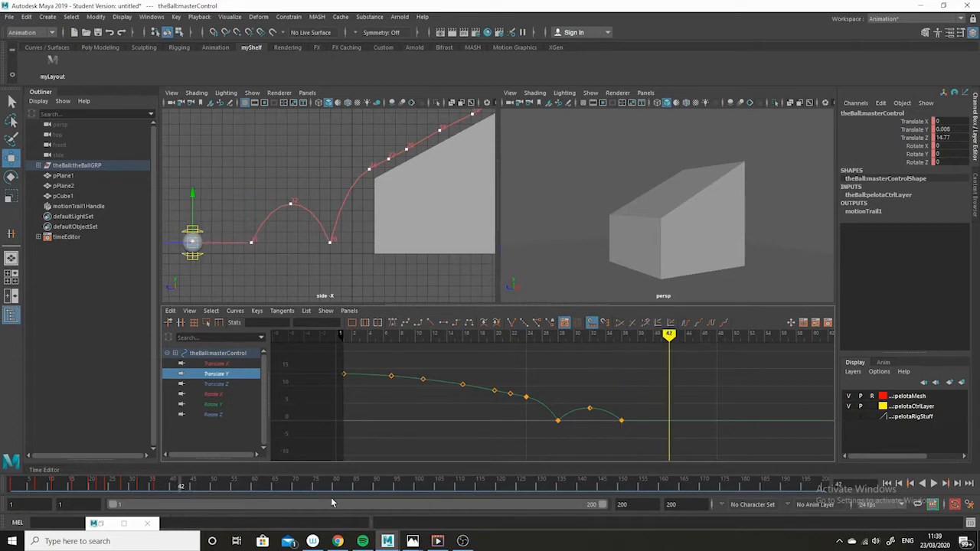
pyautogui.moveTo(153, 490); pyautogui.dragTo(169, 490)
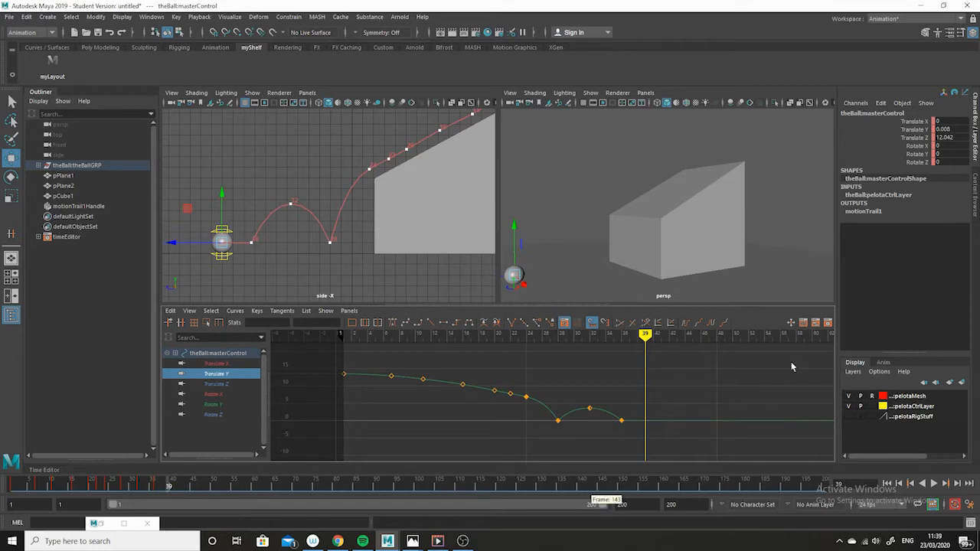
pyautogui.keyDown('alt'); pyautogui.moveTo(665, 448); pyautogui.dragTo(618, 422, button='middle'); pyautogui.keyUp('alt')
pyautogui.keyDown('alt'); pyautogui.moveTo(619, 421); pyautogui.dragTo(633, 462, button='right'); pyautogui.keyUp('alt')
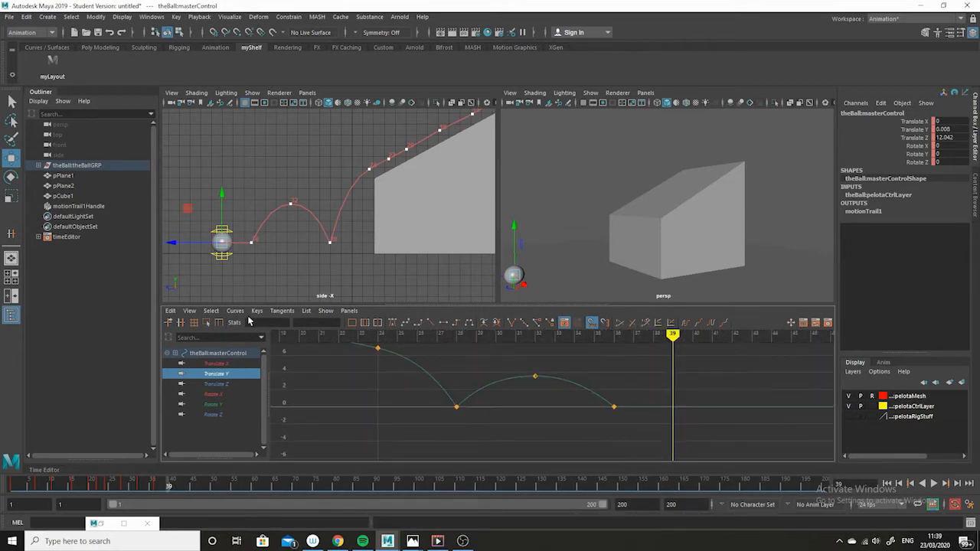
# Step: Set a new Translate Y key at frame 39
pyautogui.click(257, 310)
pyautogui.click(290, 330)
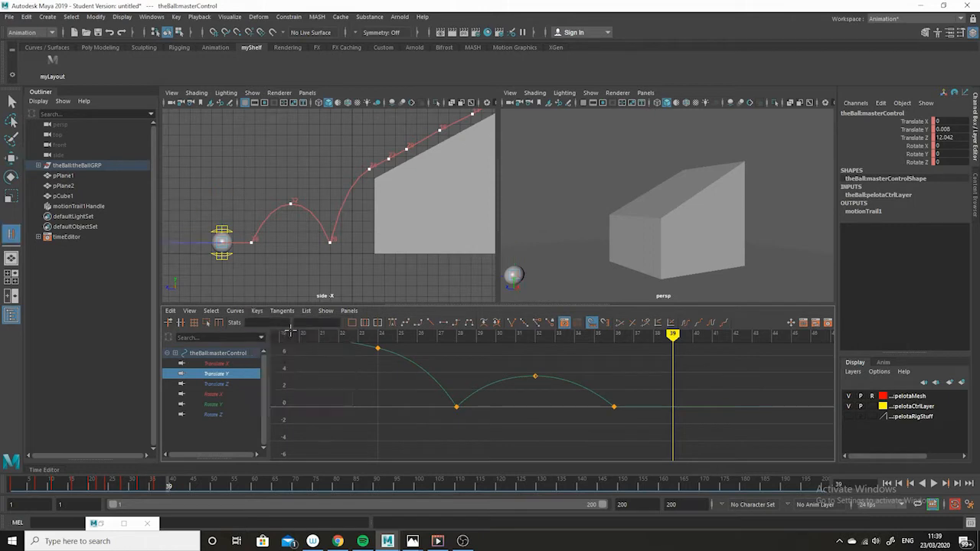
pyautogui.moveTo(651, 394); pyautogui.dragTo(596, 424)
pyautogui.press('s')
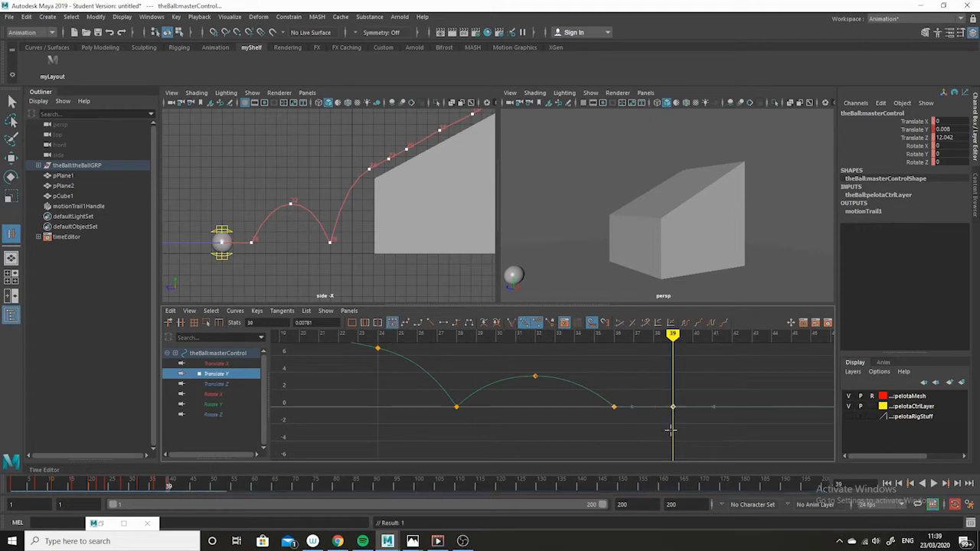
# Step: Raise the frame 39 key to a Translate Y of about 2.85 to form a small bounce
pyautogui.click(10, 153)
pyautogui.moveTo(695, 394); pyautogui.dragTo(668, 432)
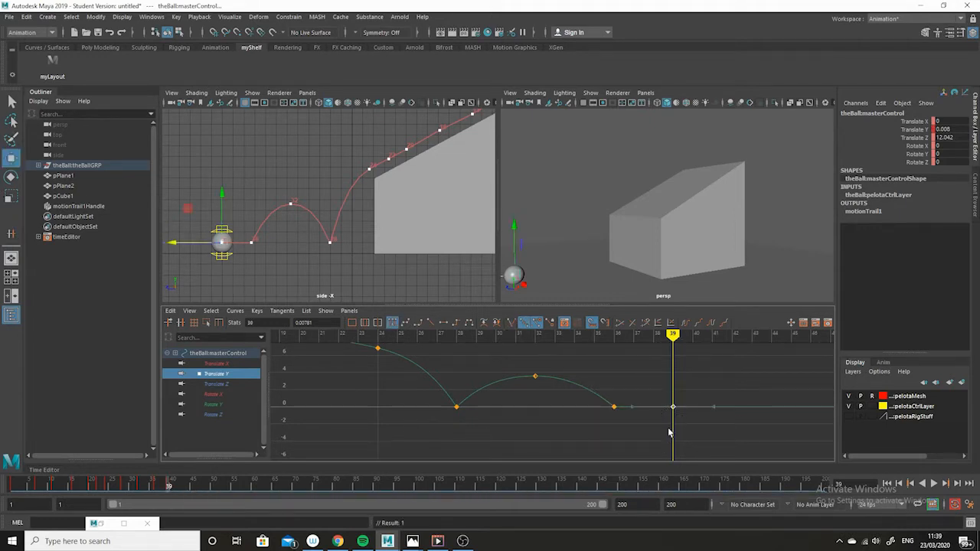
pyautogui.moveTo(668, 432); pyautogui.dragTo(670, 399, button='middle')
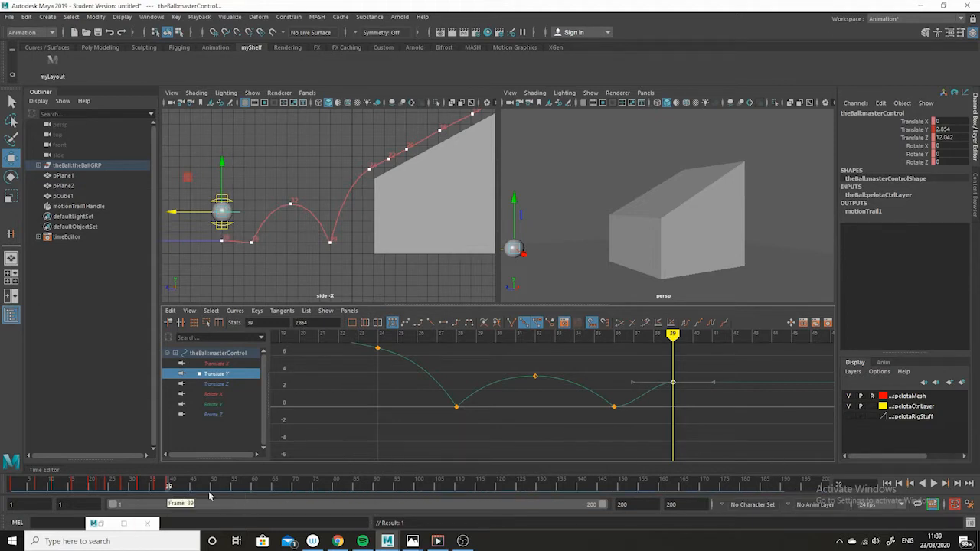
# Step: Adjust the tangent handles of the frame 36 contact key into a sharp V shape
pyautogui.moveTo(579, 389); pyautogui.dragTo(626, 446)
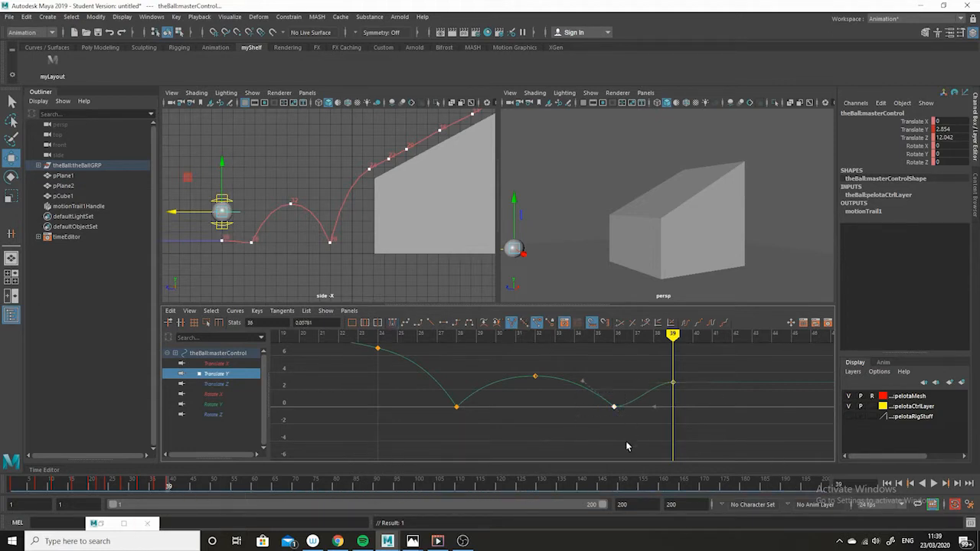
pyautogui.moveTo(659, 411); pyautogui.dragTo(647, 397)
pyautogui.moveTo(658, 430); pyautogui.dragTo(649, 399, button='middle')
# Step: Add a Translate Y key at frame 42 and move it down to ground level
pyautogui.moveTo(709, 369); pyautogui.dragTo(662, 397)
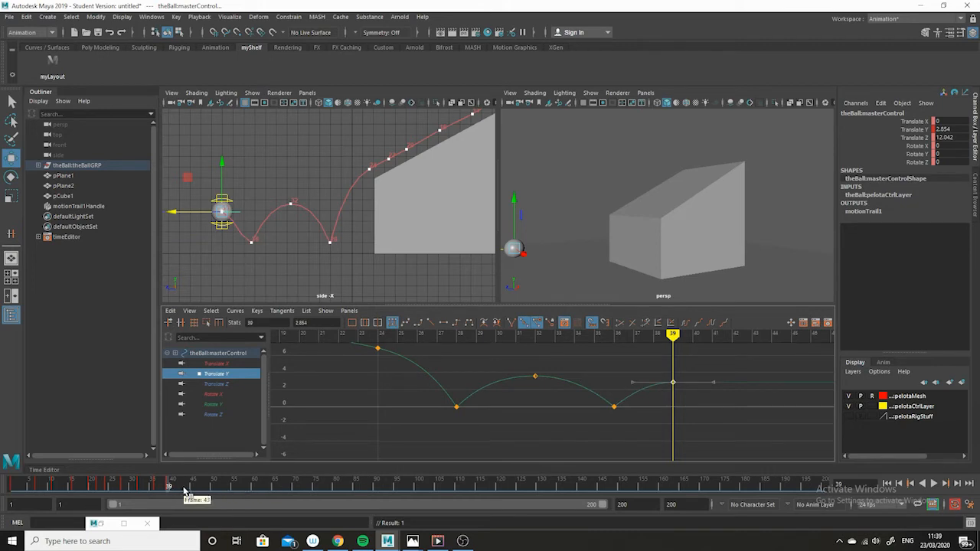
pyautogui.moveTo(184, 490); pyautogui.dragTo(182, 489)
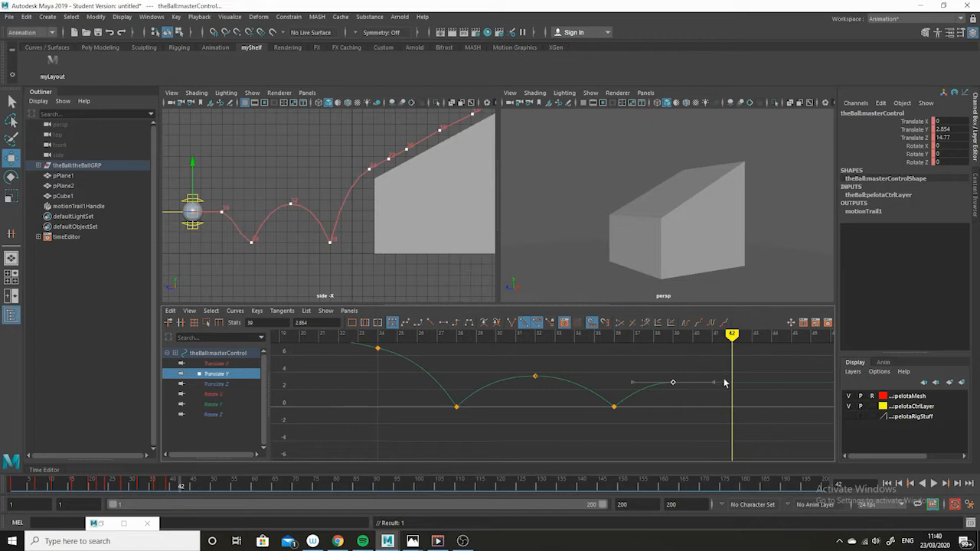
pyautogui.click(256, 311)
pyautogui.click(291, 327)
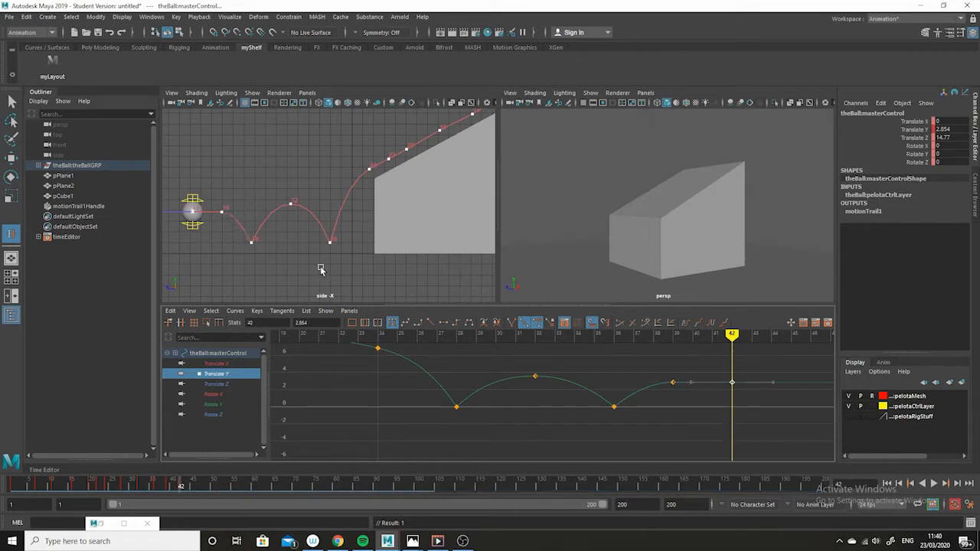
pyautogui.press('w')
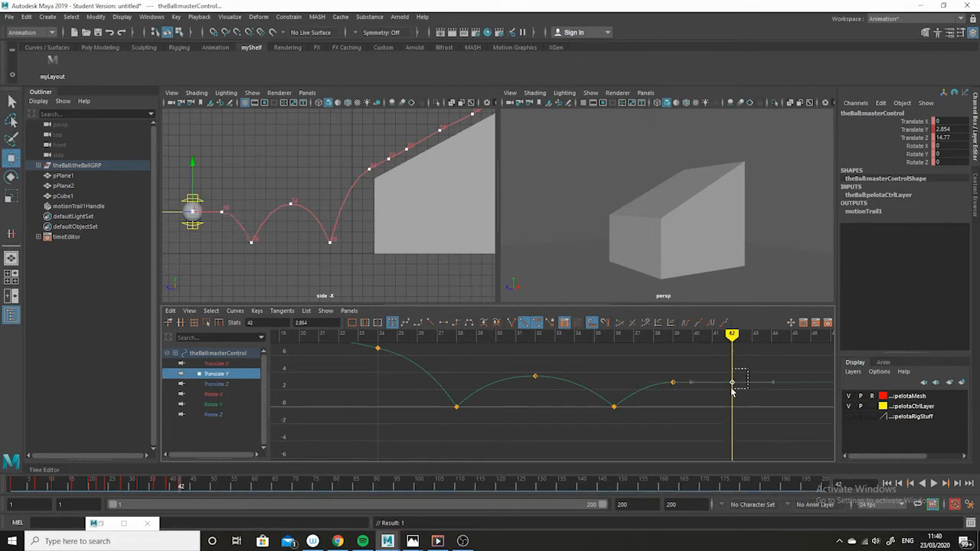
pyautogui.moveTo(732, 360); pyautogui.dragTo(730, 384, button='middle')
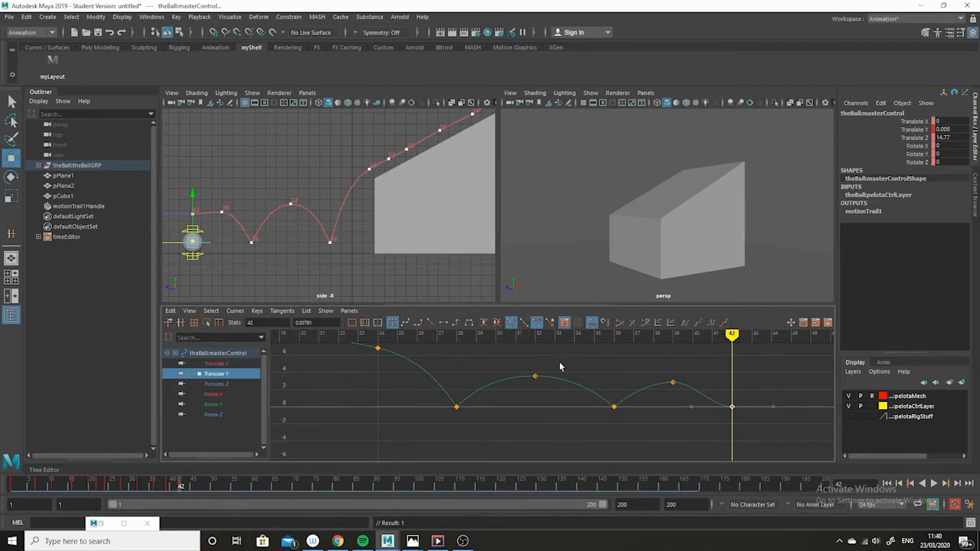
# Step: Raise the incoming tangent handle of the frame 42 key so the ball lands sharply
pyautogui.moveTo(657, 394); pyautogui.dragTo(692, 419)
pyautogui.moveTo(691, 419); pyautogui.dragTo(692, 390, button='middle')
pyautogui.click(687, 455)
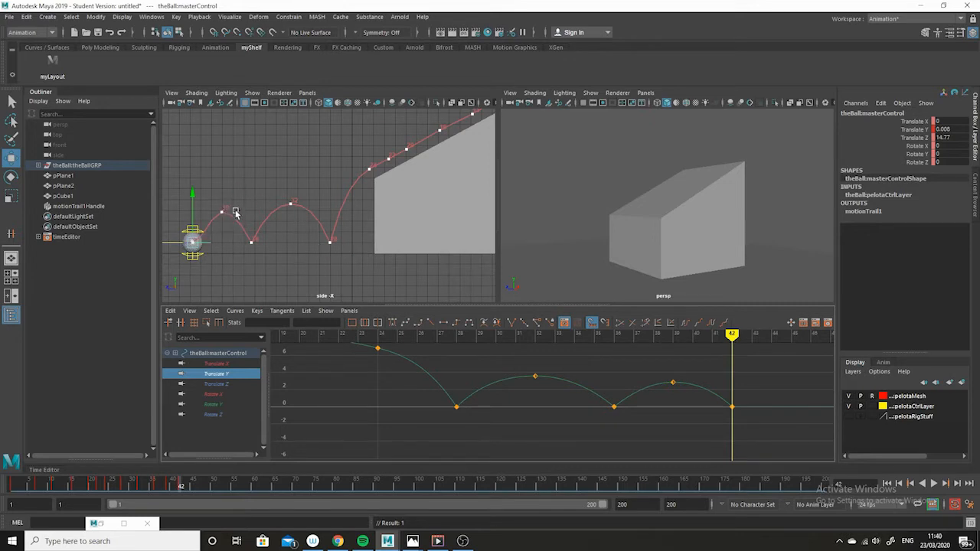
# Step: Create a new editable motion trail for the ball and scrub through the final bounce
pyautogui.click(229, 16)
pyautogui.click(261, 43)
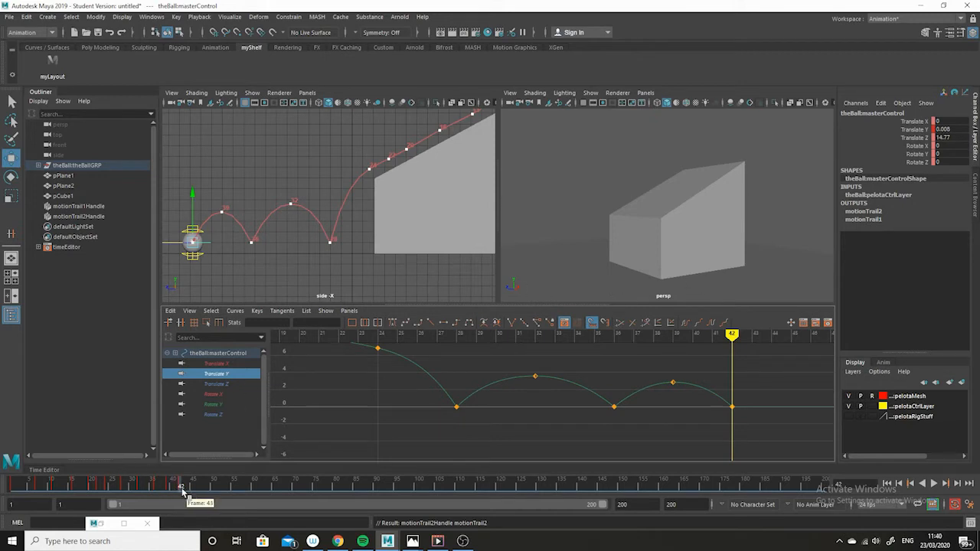
pyautogui.moveTo(207, 490); pyautogui.dragTo(197, 494)
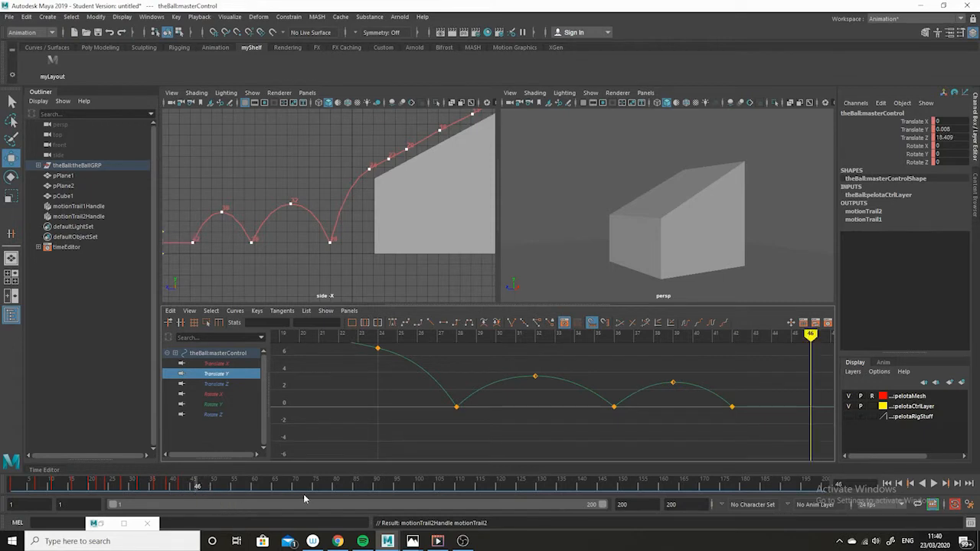
pyautogui.click(178, 489)
pyautogui.click(181, 490)
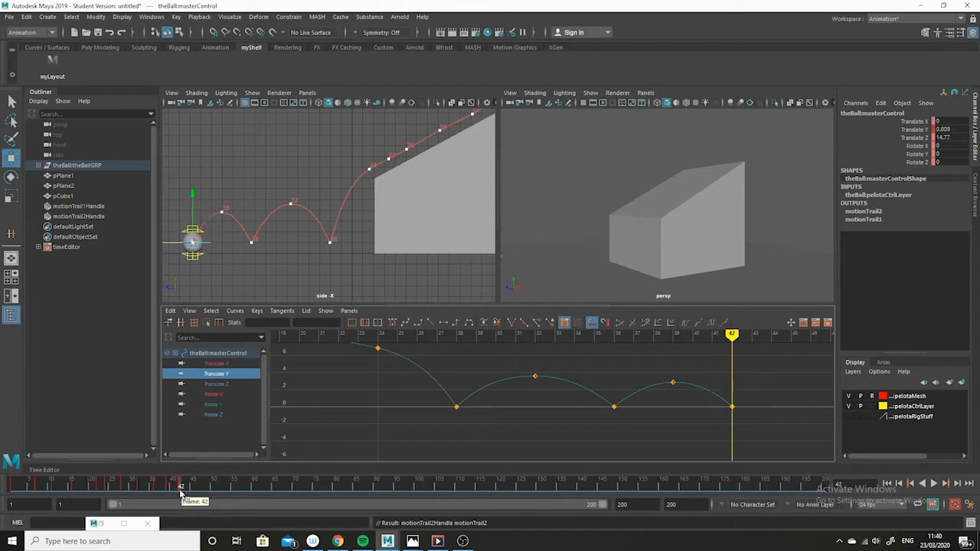
pyautogui.click(192, 494)
pyautogui.click(190, 490)
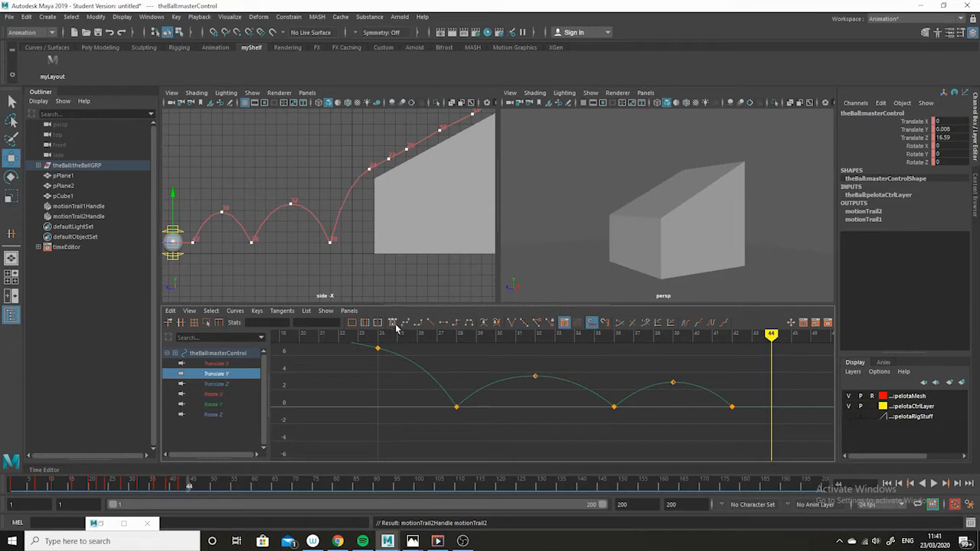
# Step: Insert a Translate Y key at frame 44 on the ball's curve with the Insert Key Tool
pyautogui.click(257, 312)
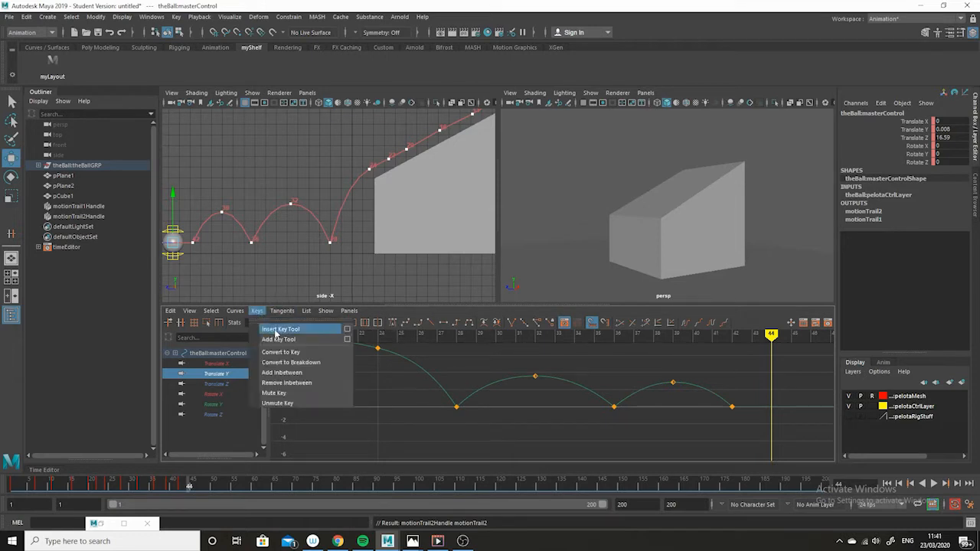
pyautogui.click(276, 331)
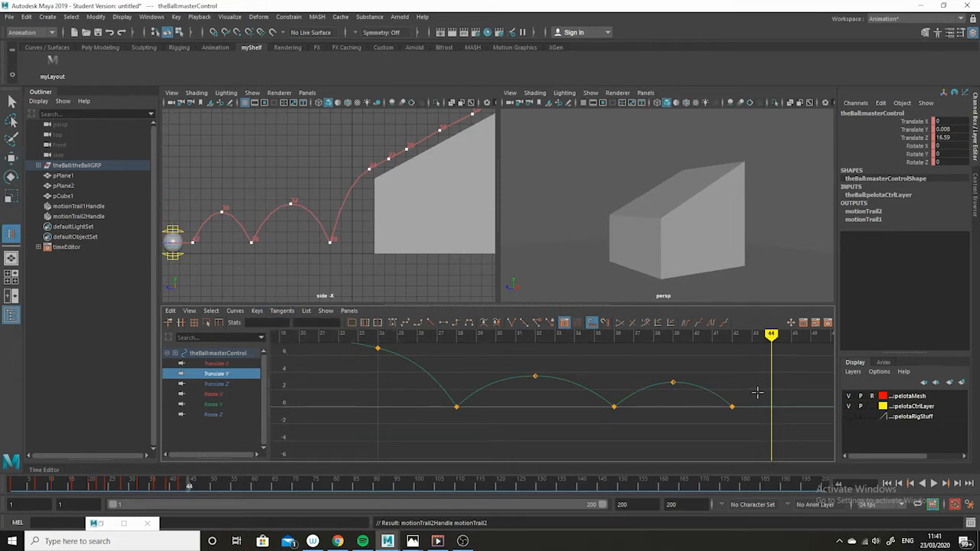
pyautogui.moveTo(756, 392); pyautogui.dragTo(725, 421)
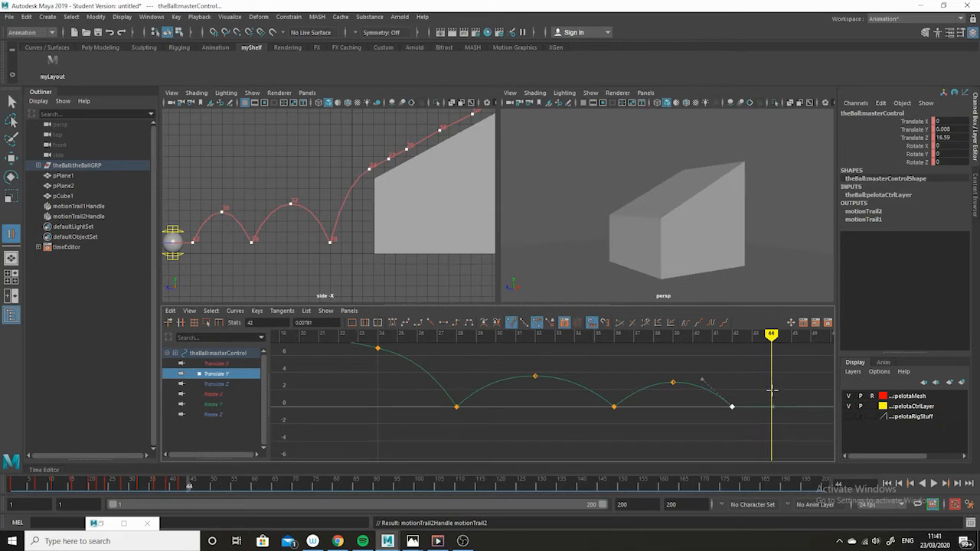
pyautogui.press('i')
pyautogui.middleClick(771, 392)
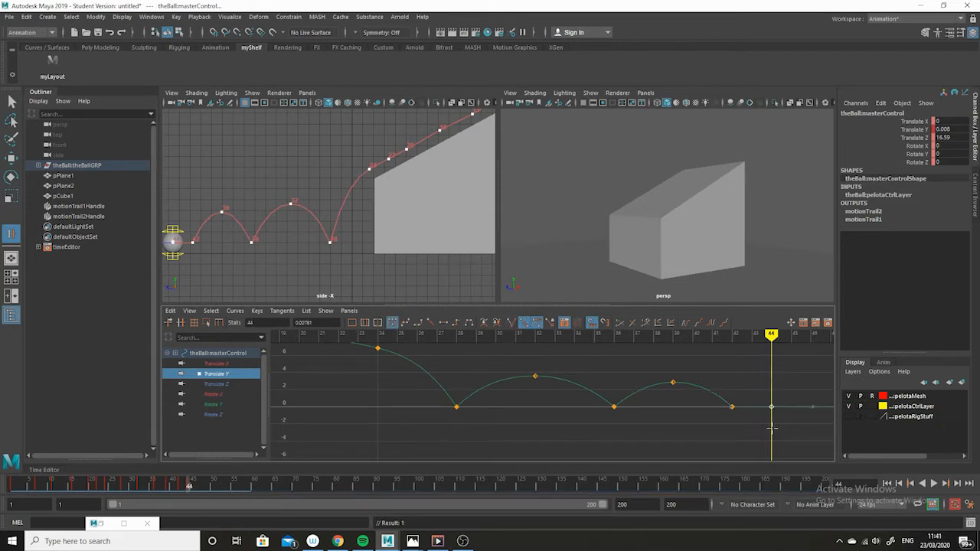
# Step: Move the frame 44 key up to about 1.9 in Translate Y
pyautogui.click(11, 157)
pyautogui.moveTo(771, 430); pyautogui.dragTo(767, 413, button='middle')
pyautogui.click(732, 407)
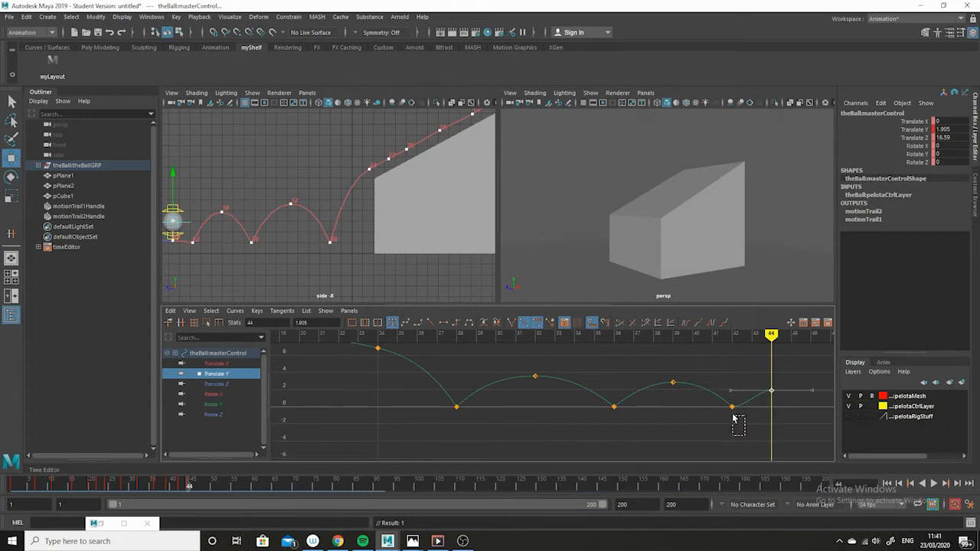
# Step: Raise the outgoing tangent handle of the frame 42 key for a sharp takeoff
pyautogui.moveTo(779, 403); pyautogui.dragTo(761, 412)
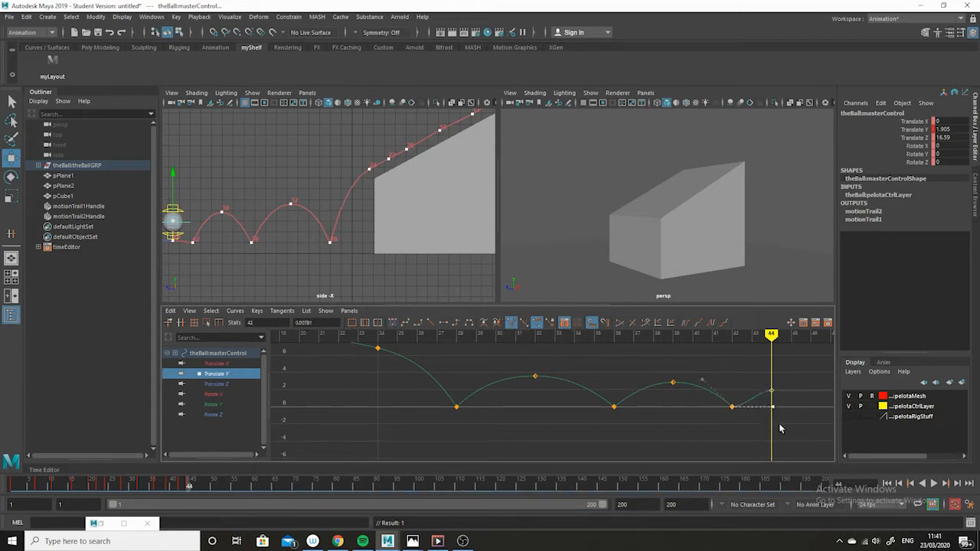
pyautogui.moveTo(780, 426); pyautogui.dragTo(778, 393, button='middle')
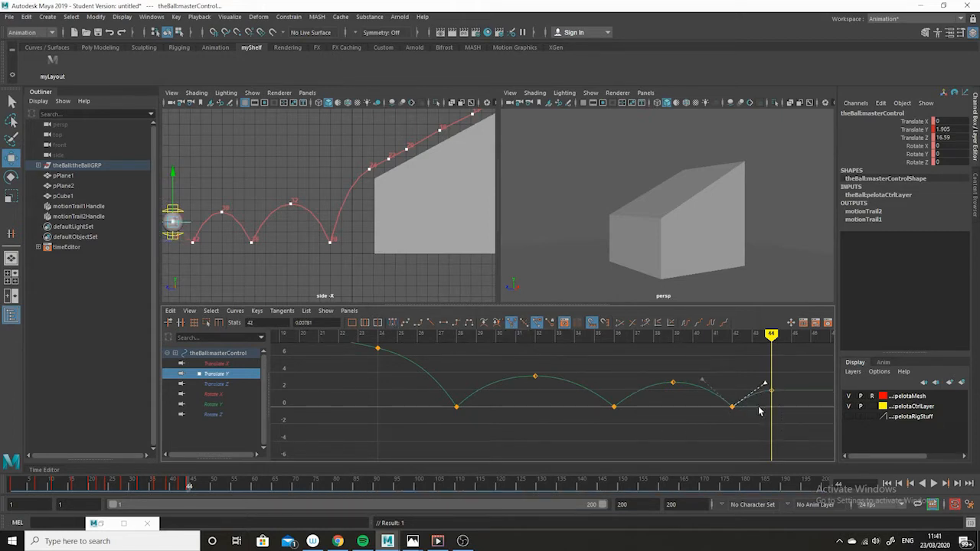
# Step: Insert another Translate Y key at frame 46 on the curve
pyautogui.click(194, 487)
pyautogui.click(196, 487)
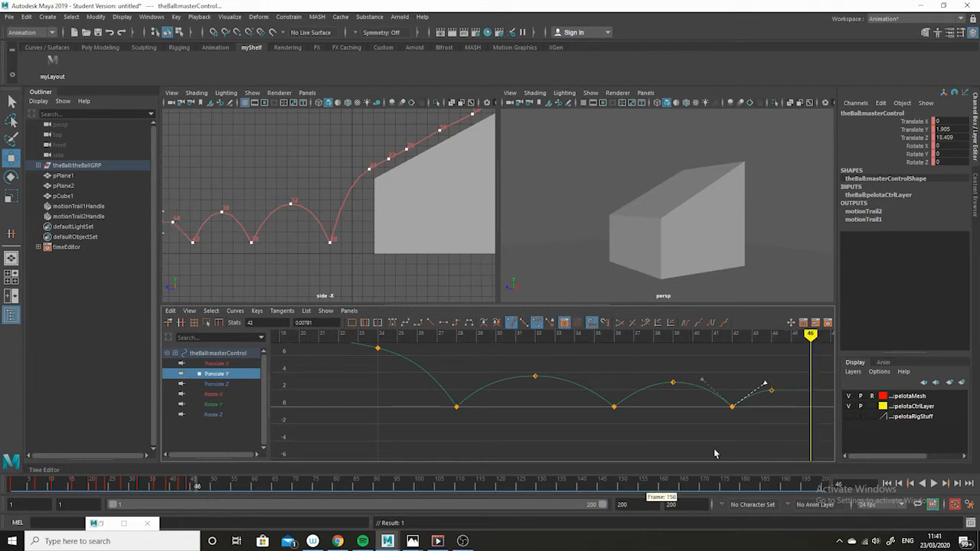
pyautogui.click(259, 313)
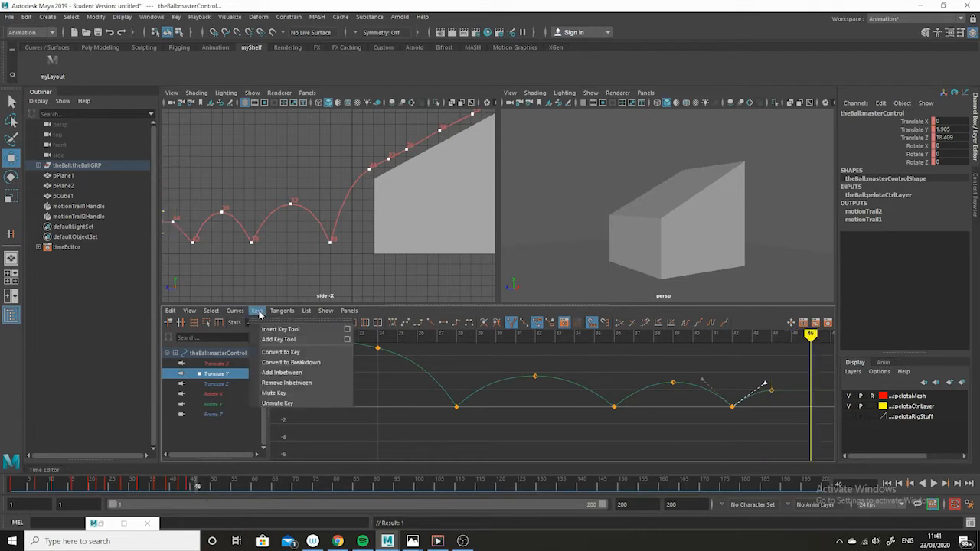
pyautogui.click(790, 366)
pyautogui.moveTo(762, 377); pyautogui.dragTo(782, 409)
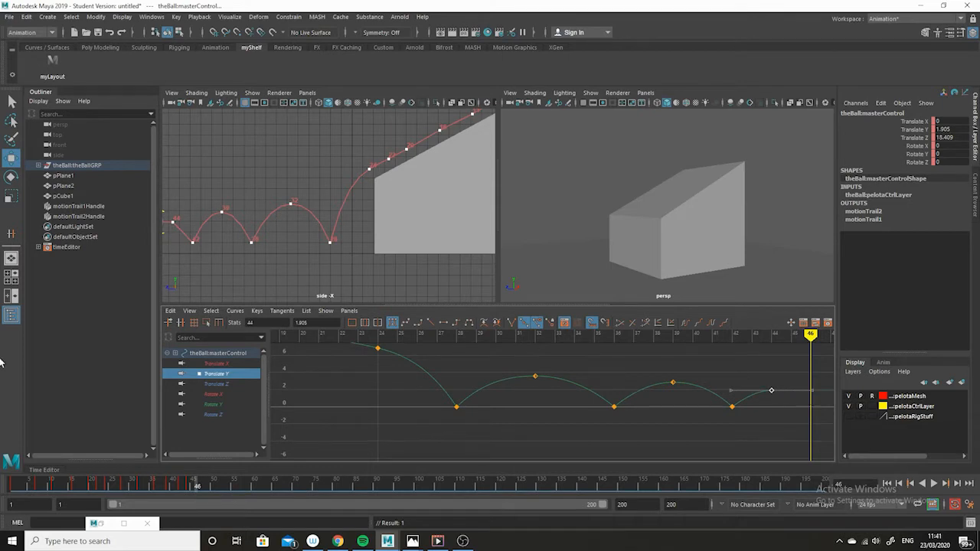
pyautogui.click(257, 311)
pyautogui.click(283, 330)
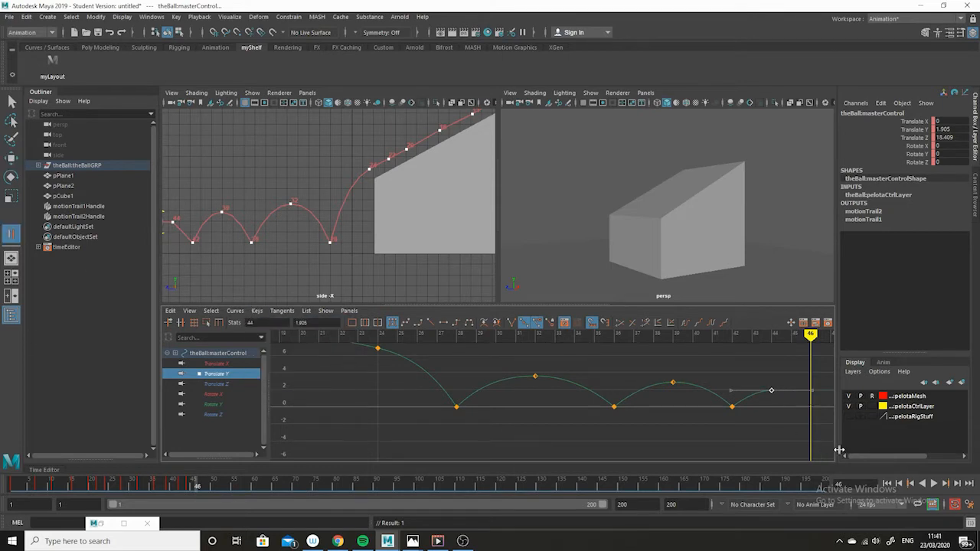
pyautogui.middleClick(811, 405)
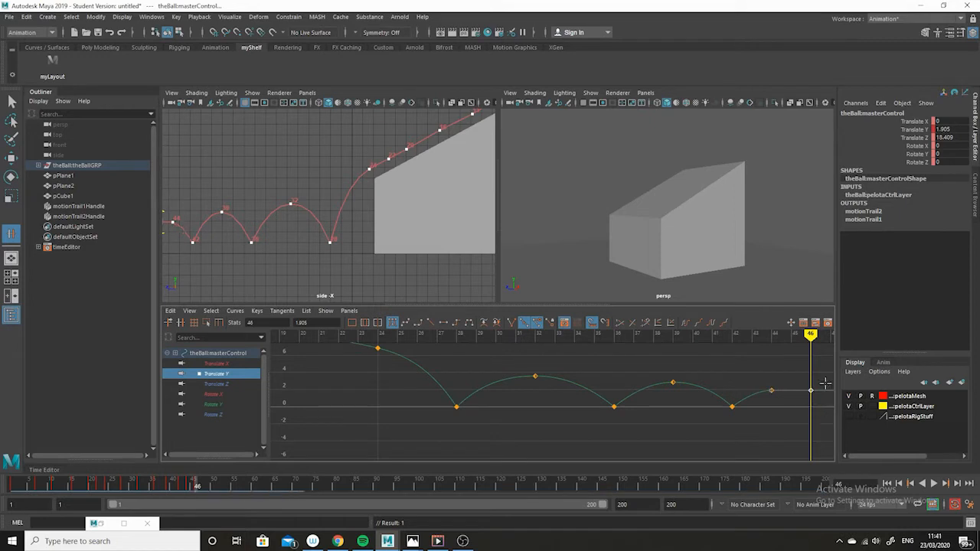
# Step: Move the frame 46 key down to ground level
pyautogui.click(11, 158)
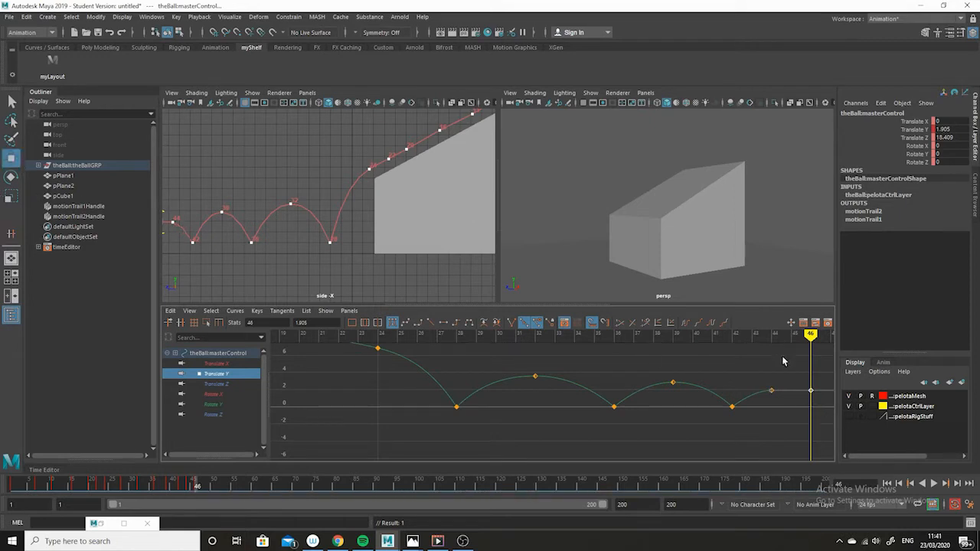
pyautogui.click(813, 367)
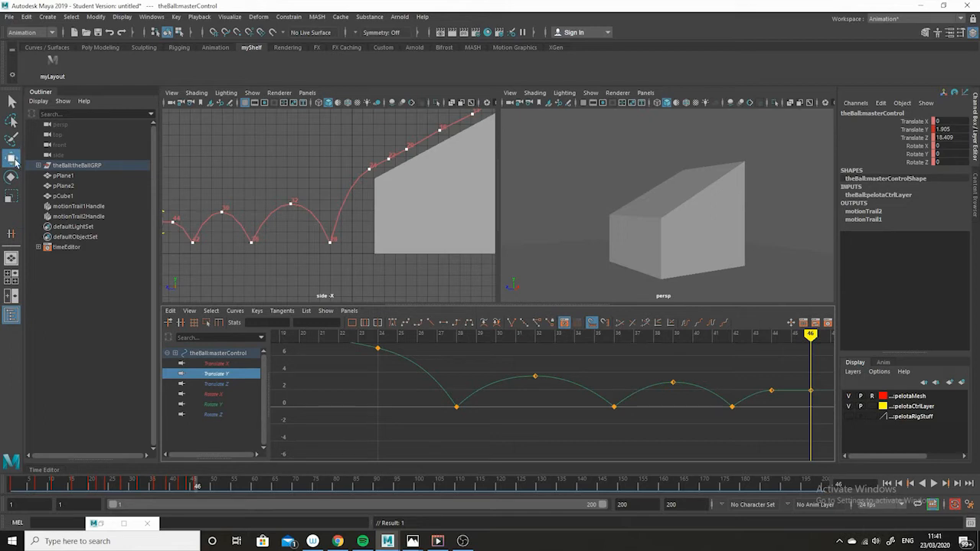
pyautogui.moveTo(817, 382); pyautogui.dragTo(804, 401)
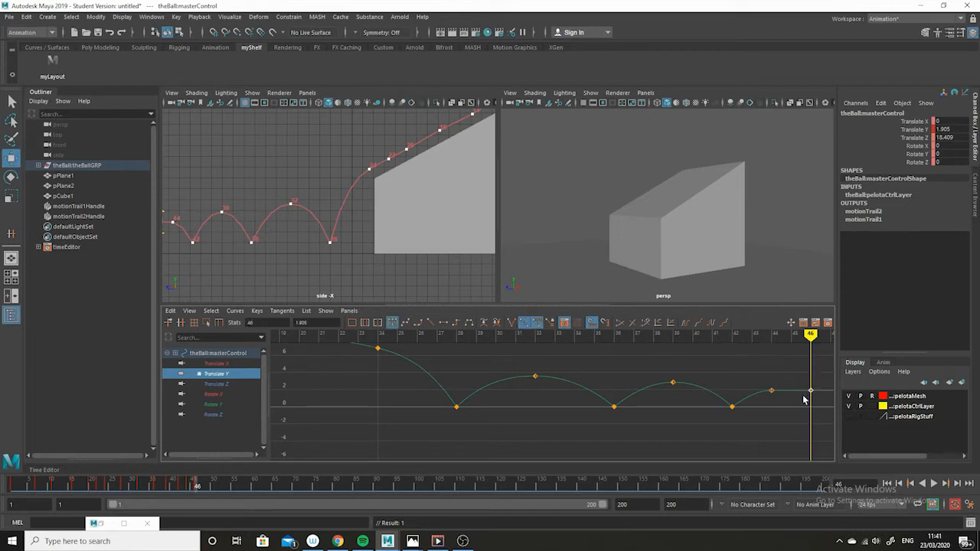
pyautogui.keyDown('shift'); pyautogui.moveTo(814, 369); pyautogui.dragTo(811, 385, button='middle'); pyautogui.keyUp('shift')
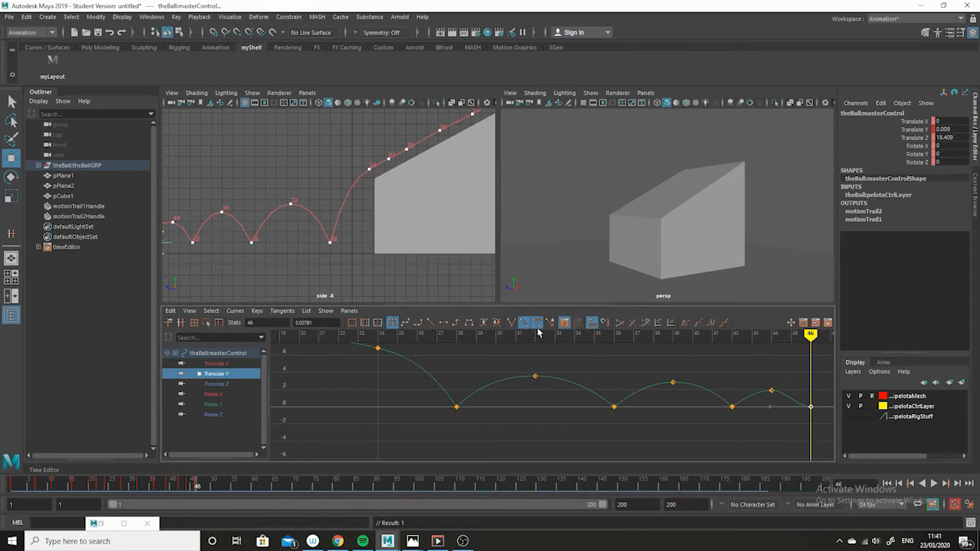
# Step: Raise the incoming tangent handle of the frame 46 key so the ball lands sharply
pyautogui.click(510, 323)
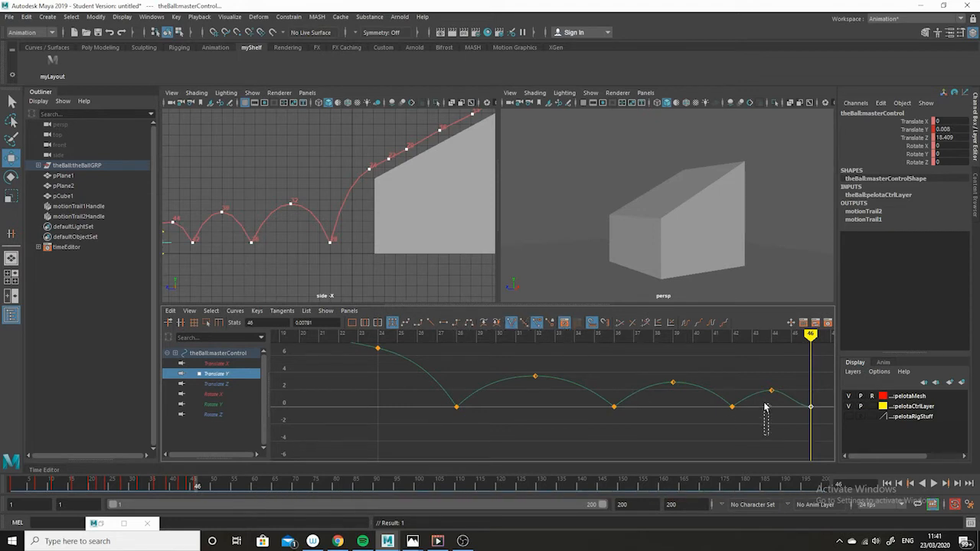
pyautogui.click(773, 395)
pyautogui.moveTo(774, 398); pyautogui.dragTo(780, 388, button='middle')
# Step: Play back the animation in the maximized perspective view to review the new small bounces
pyautogui.scroll(-1, 737, 261)
pyautogui.scroll(-2, 704, 259)
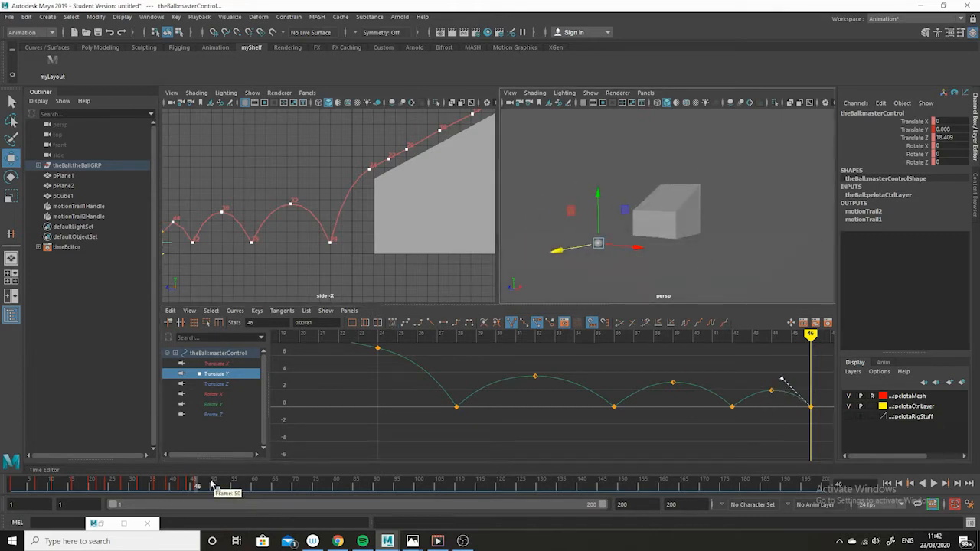
pyautogui.moveTo(207, 485); pyautogui.dragTo(13, 485)
pyautogui.scroll(3, 774, 271)
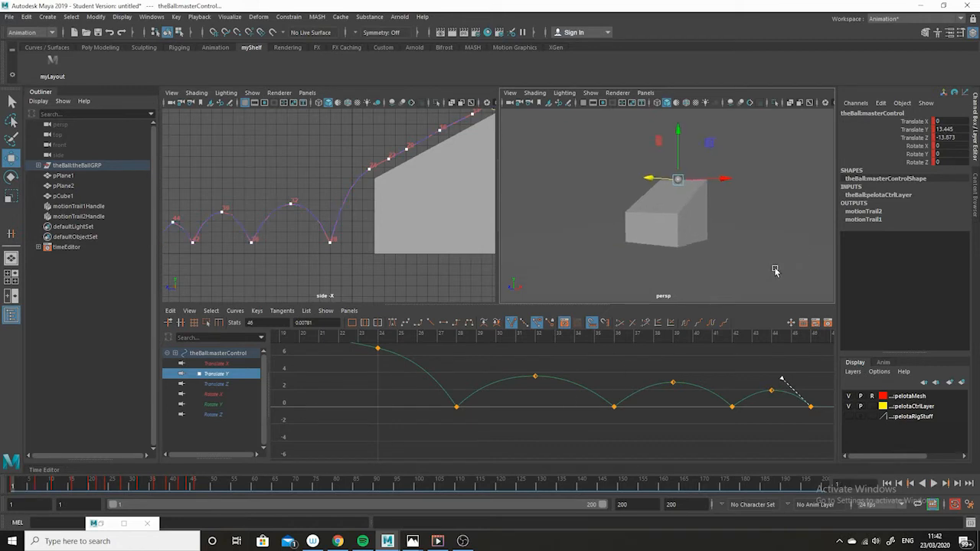
pyautogui.keyDown('alt'); pyautogui.moveTo(773, 275); pyautogui.dragTo(803, 264, button='middle'); pyautogui.keyUp('alt')
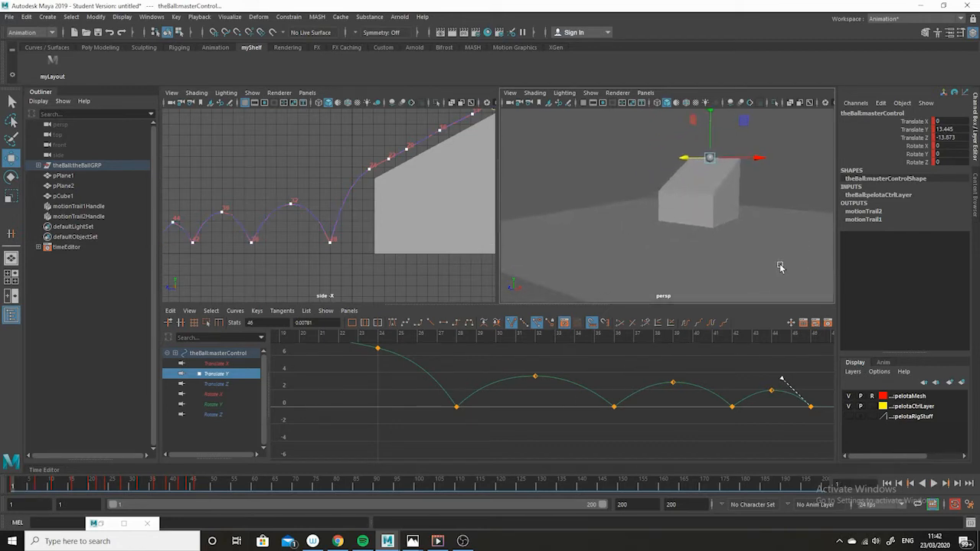
pyautogui.press('space')
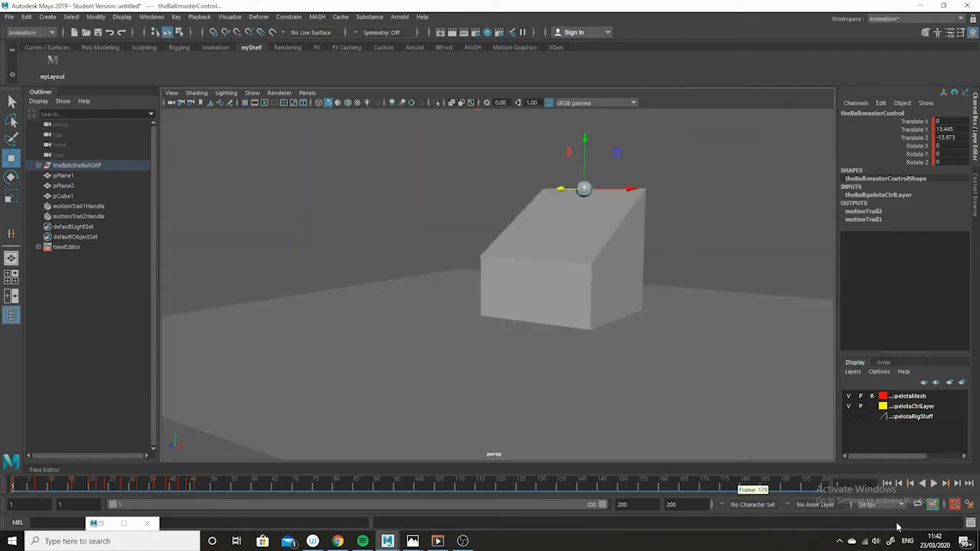
pyautogui.click(929, 483)
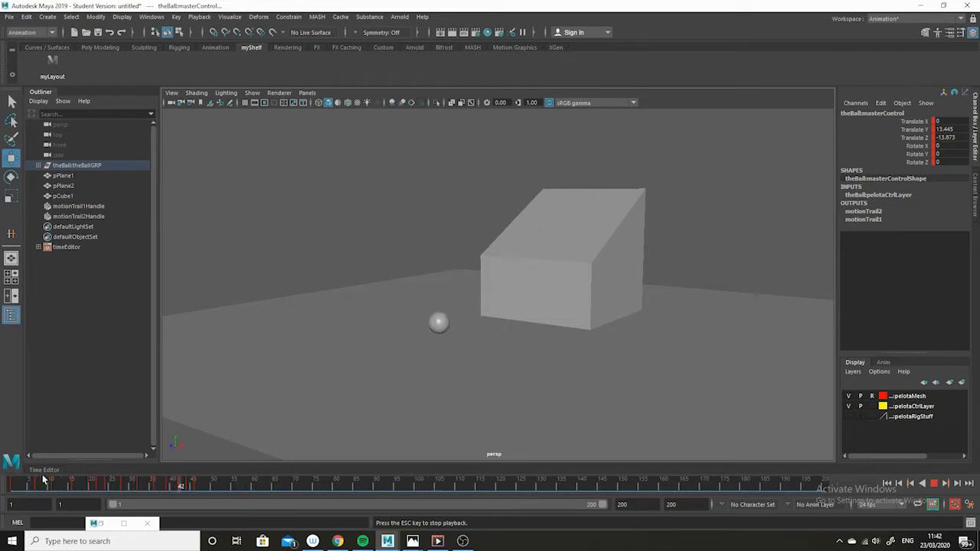
pyautogui.click(934, 484)
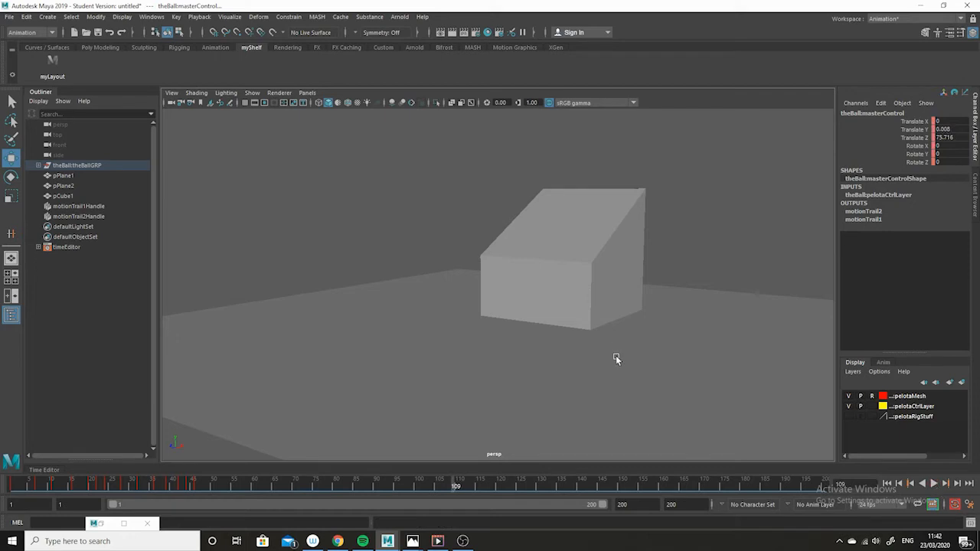
pyautogui.press('space')
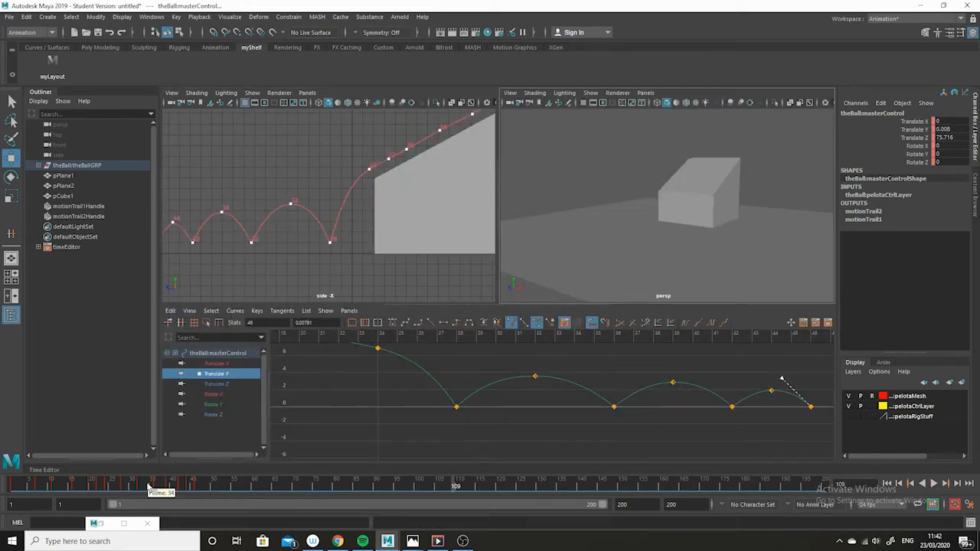
# Step: Return to frame 1 and create another editable motion trail for the ball
pyautogui.moveTo(160, 489); pyautogui.dragTo(15, 490)
pyautogui.scroll(-2, 290, 224)
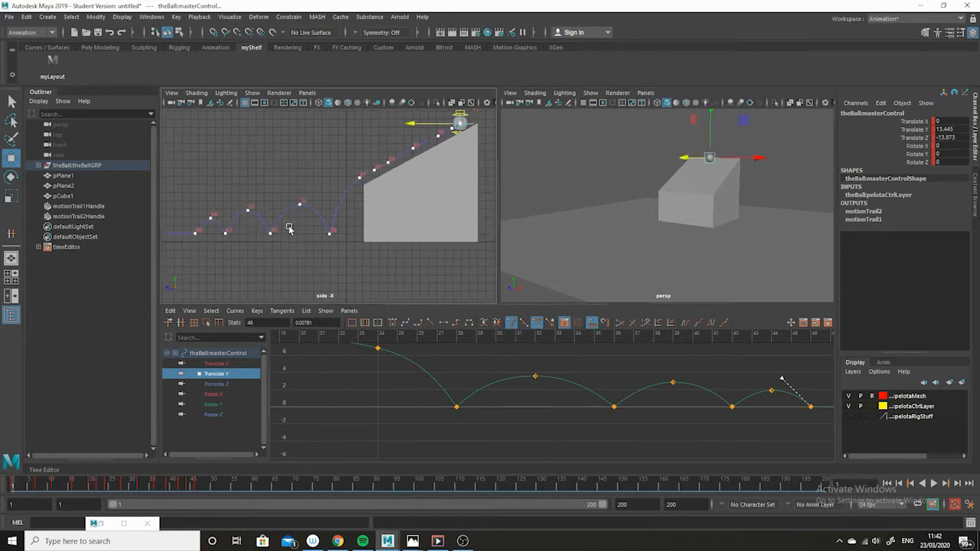
pyautogui.keyDown('alt'); pyautogui.moveTo(289, 224); pyautogui.dragTo(317, 235, button='middle'); pyautogui.keyUp('alt')
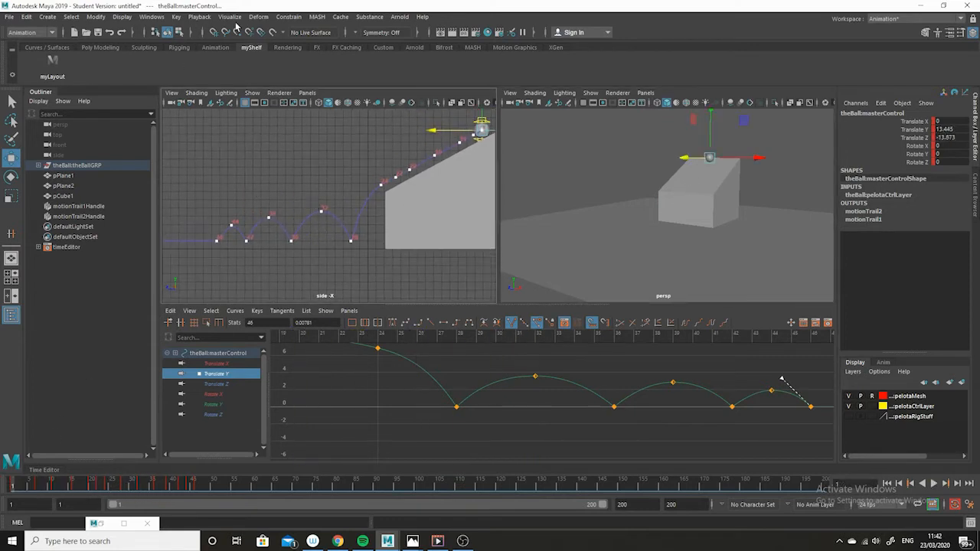
pyautogui.click(230, 16)
pyautogui.click(258, 44)
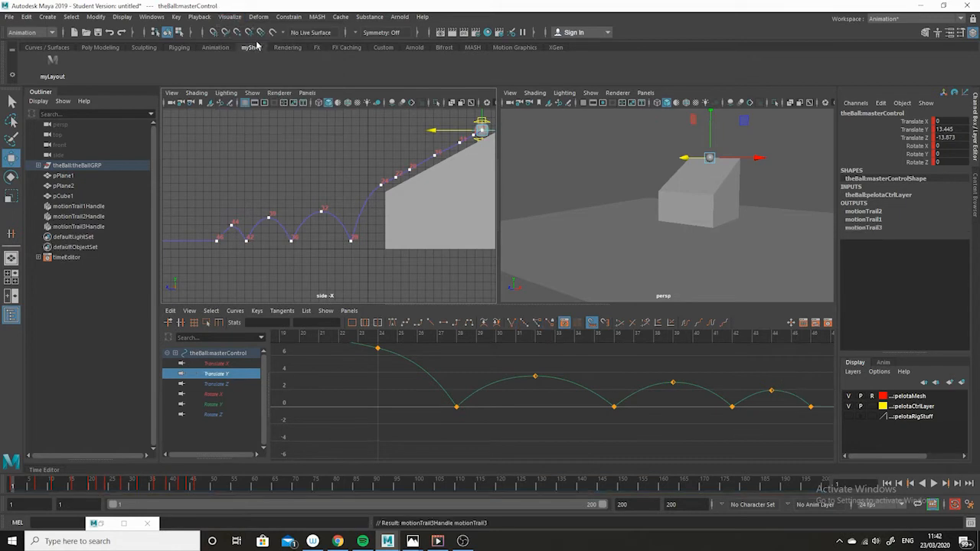
# Step: Examine the new motion trail in the perspective view and frame the Translate Z curve in the Graph Editor
pyautogui.click(590, 93)
pyautogui.click(633, 439)
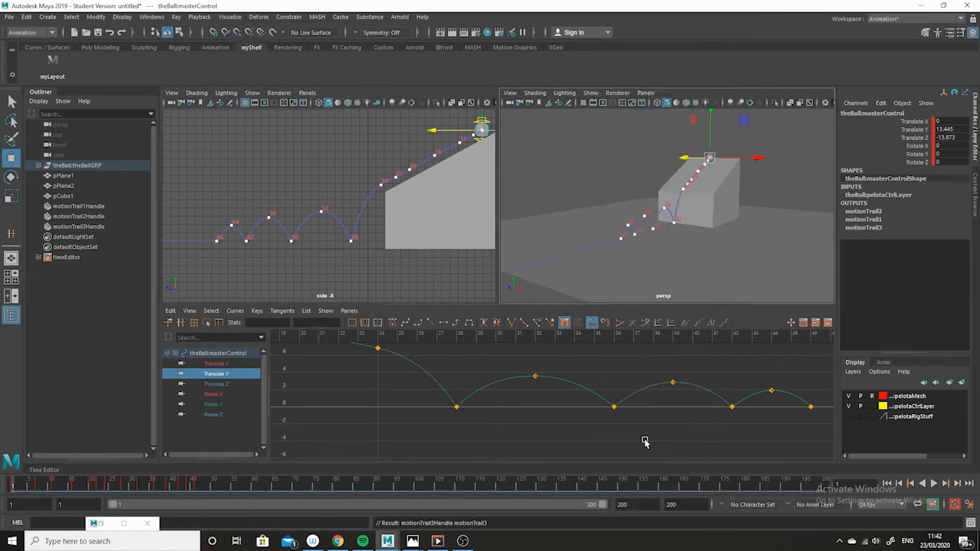
pyautogui.keyDown('alt'); pyautogui.moveTo(740, 244); pyautogui.dragTo(728, 270); pyautogui.keyUp('alt')
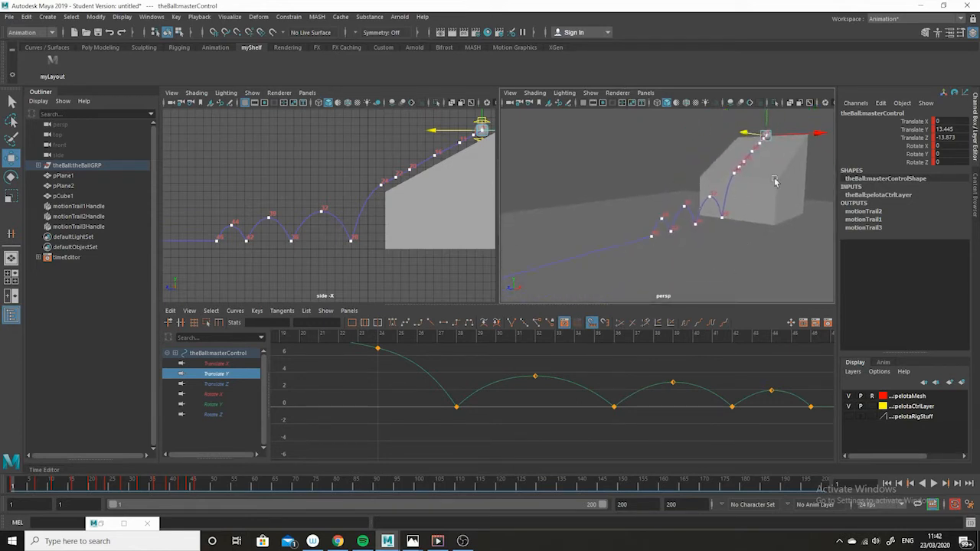
pyautogui.keyDown('alt'); pyautogui.moveTo(805, 169); pyautogui.dragTo(756, 175, button='right'); pyautogui.keyUp('alt')
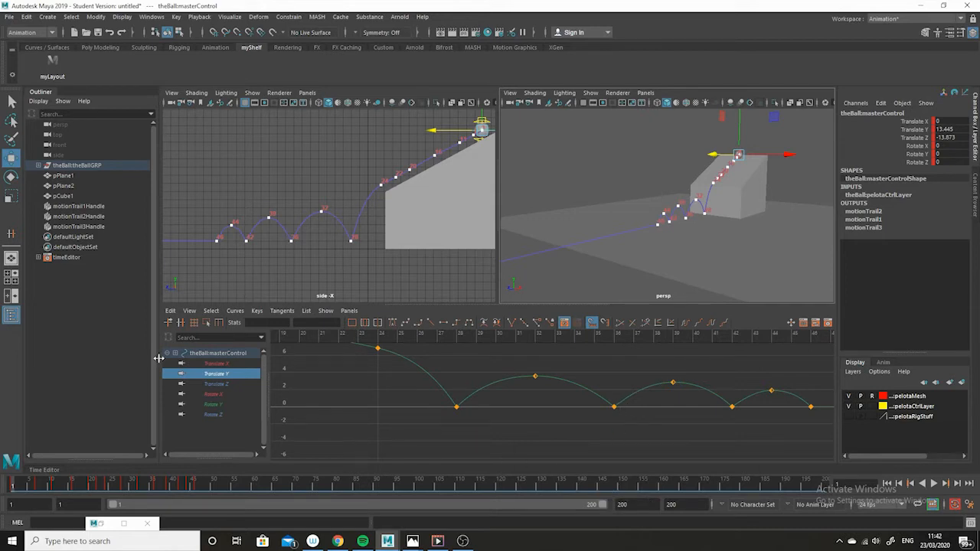
pyautogui.click(217, 385)
pyautogui.press('a')
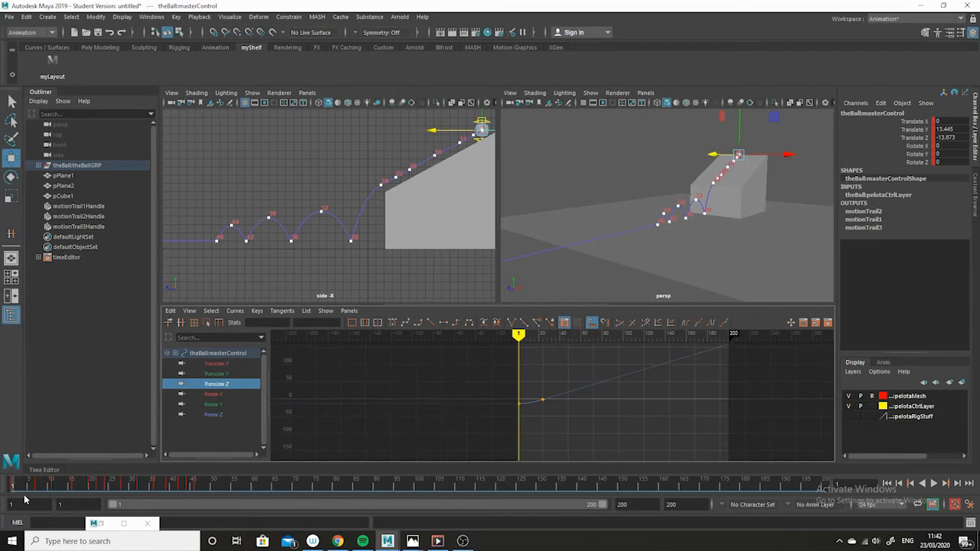
pyautogui.moveTo(14, 485); pyautogui.dragTo(242, 489)
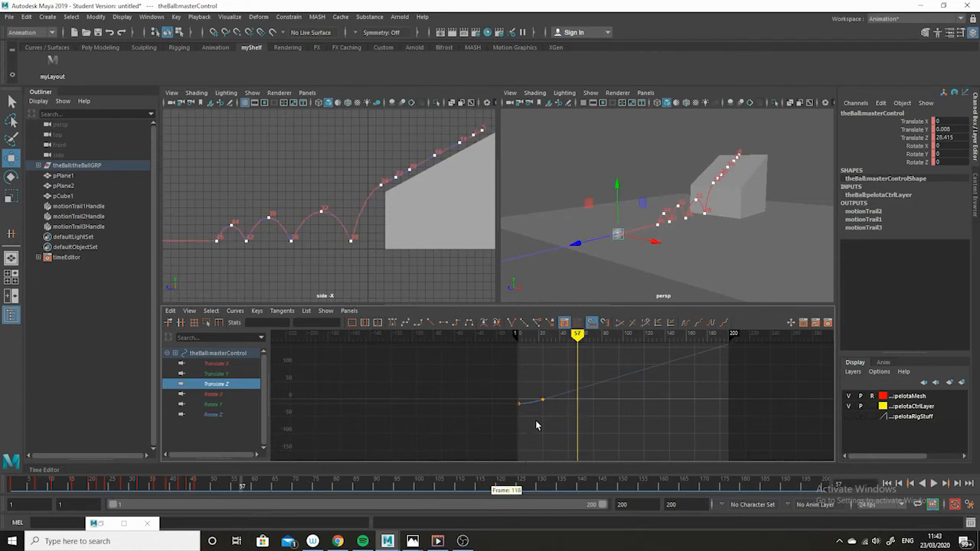
pyautogui.scroll(3, 535, 419)
pyautogui.scroll(2, 571, 456)
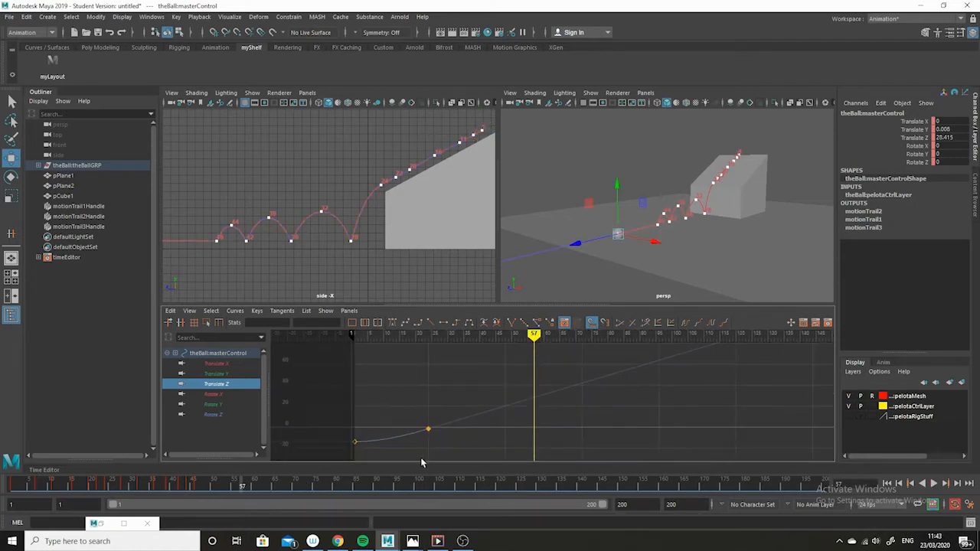
# Step: Insert a new Translate Z key at frame 57 on the ball's curve in the Graph Editor
pyautogui.moveTo(476, 388); pyautogui.dragTo(402, 450)
pyautogui.click(261, 314)
pyautogui.click(276, 332)
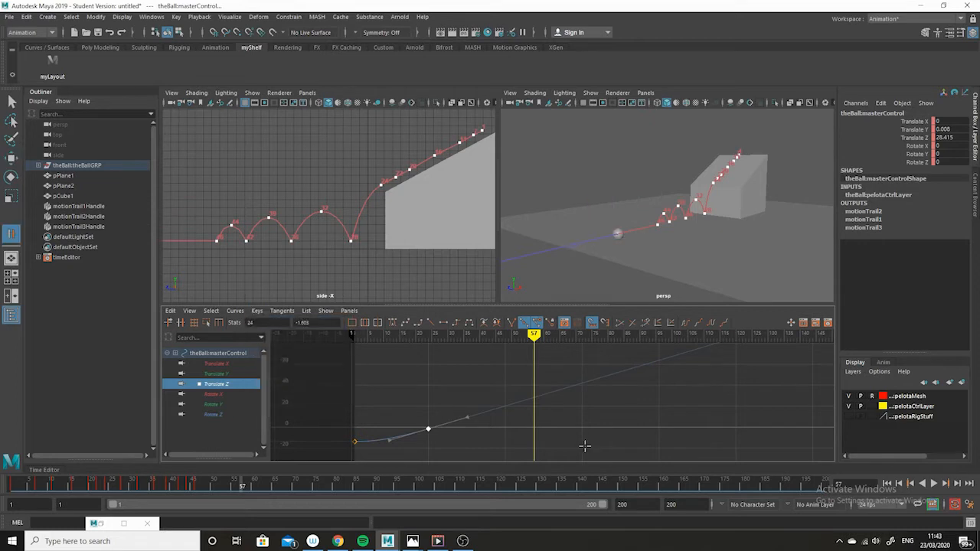
pyautogui.middleClick(533, 396)
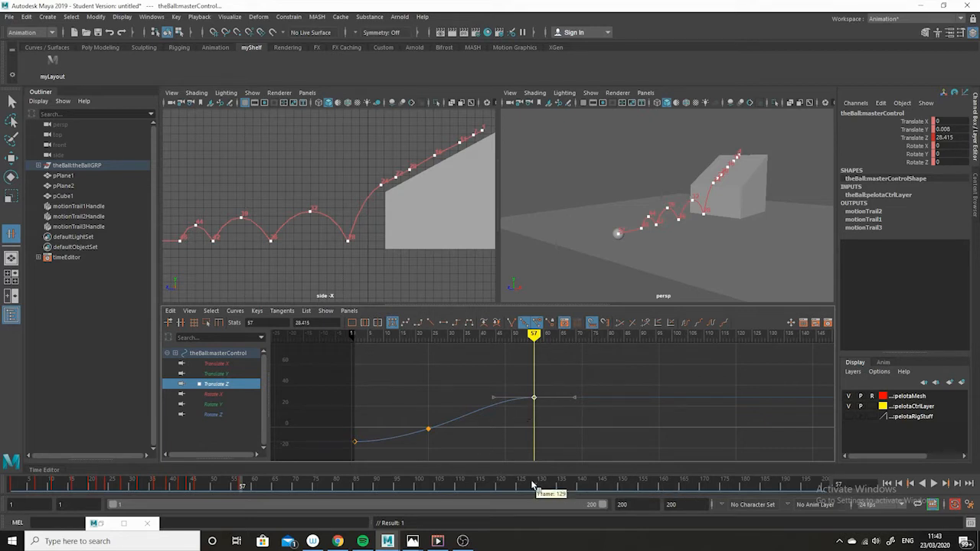
# Step: Play and scrub the animation from frame 1 to frame 57 to review the ball's travel
pyautogui.hotkey('alt', 'v')
pyautogui.moveTo(321, 487); pyautogui.dragTo(5, 484)
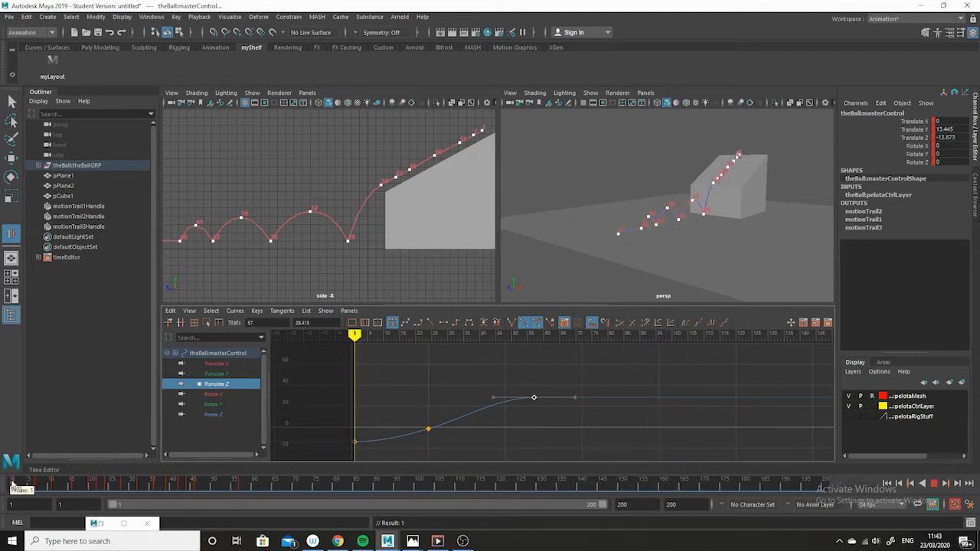
pyautogui.keyDown('alt'); pyautogui.moveTo(559, 432); pyautogui.dragTo(657, 406, button='middle'); pyautogui.keyUp('alt')
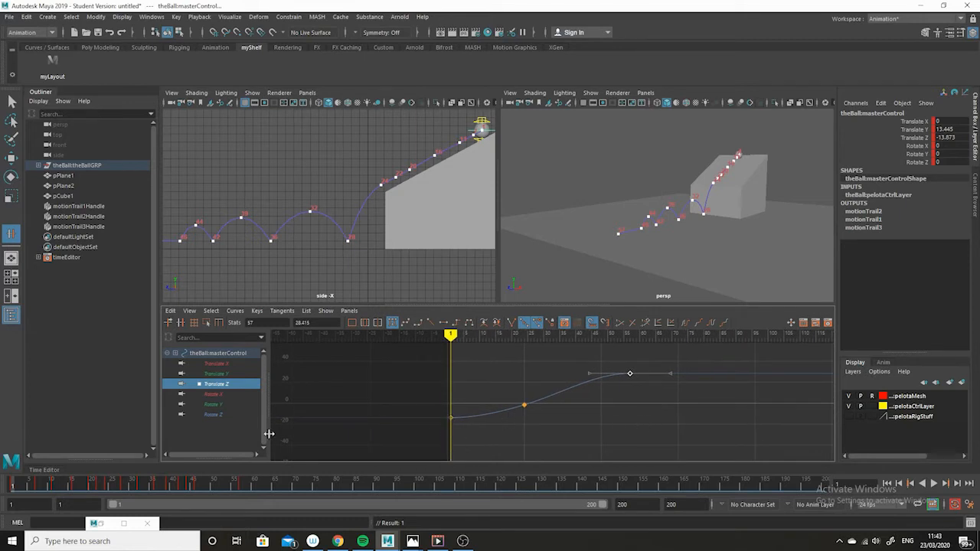
pyautogui.click(22, 487)
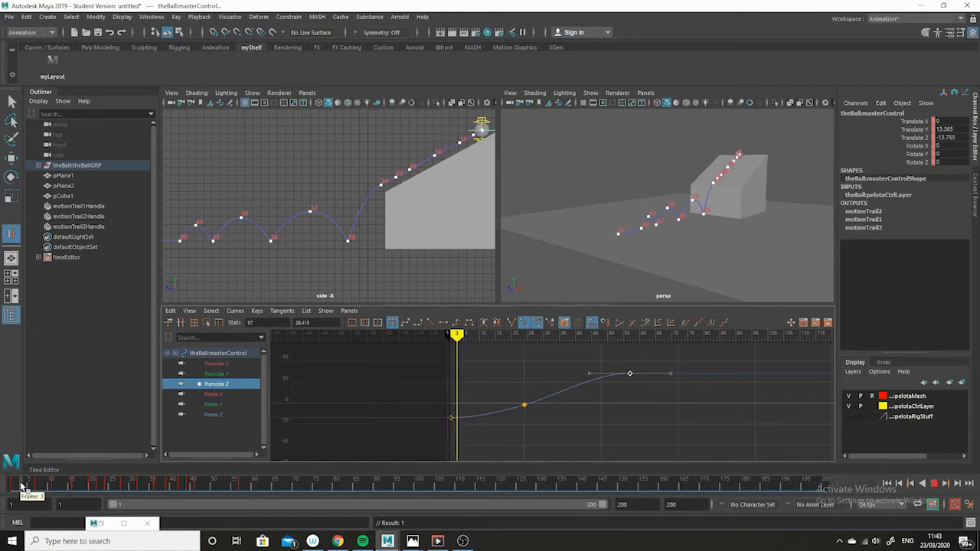
pyautogui.moveTo(21, 487)
pyautogui.mouseDown()
pyautogui.moveTo(8, 486)
pyautogui.moveTo(243, 505)
pyautogui.mouseUp()
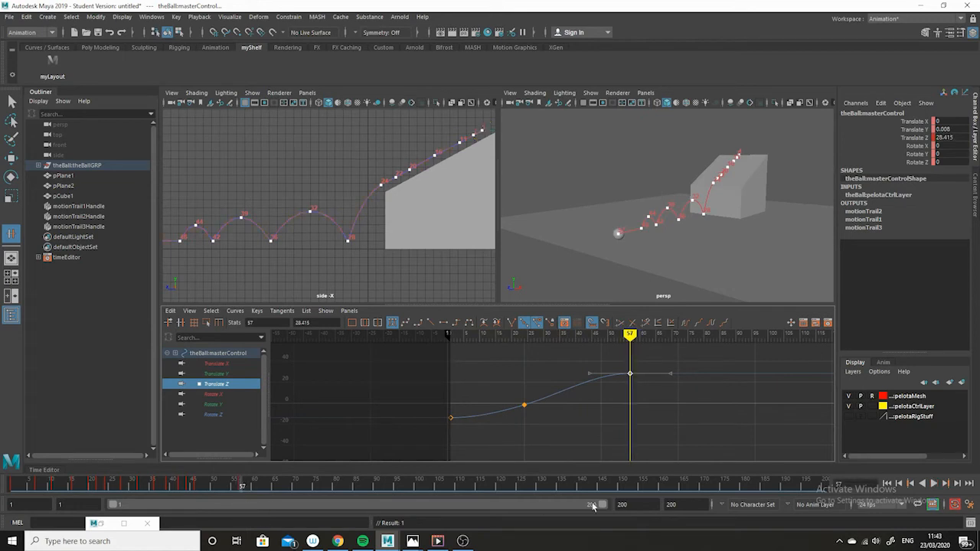
# Step: Lower the frame 57 Translate Z key to about 10.5 in the Graph Editor
pyautogui.keyDown('alt'); pyautogui.moveTo(623, 411); pyautogui.dragTo(627, 430, button='middle'); pyautogui.keyUp('alt')
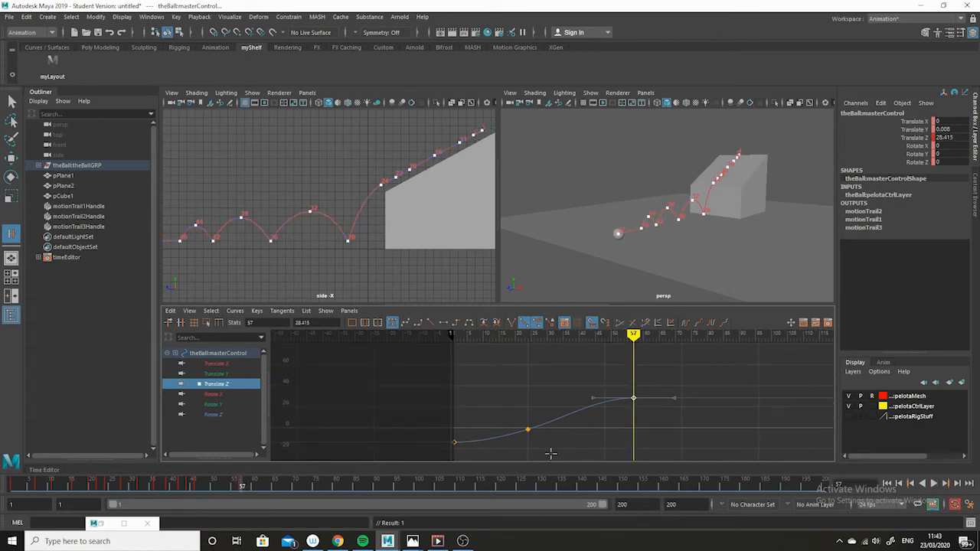
pyautogui.keyDown('alt'); pyautogui.moveTo(551, 454); pyautogui.dragTo(562, 385, button='middle'); pyautogui.keyUp('alt')
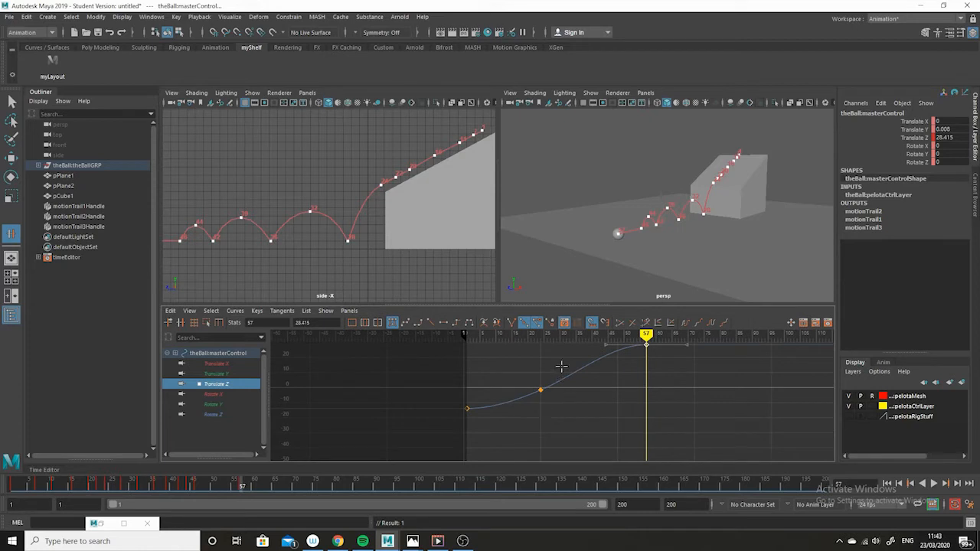
pyautogui.moveTo(561, 366); pyautogui.dragTo(526, 416)
pyautogui.keyDown('alt'); pyautogui.moveTo(642, 381); pyautogui.dragTo(634, 403, button='middle'); pyautogui.keyUp('alt')
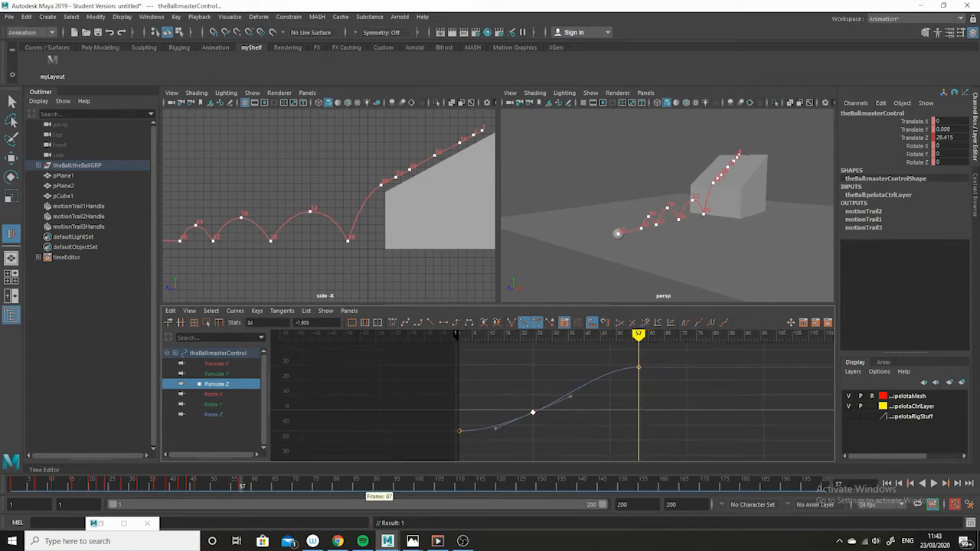
pyautogui.moveTo(76, 486); pyautogui.dragTo(156, 488)
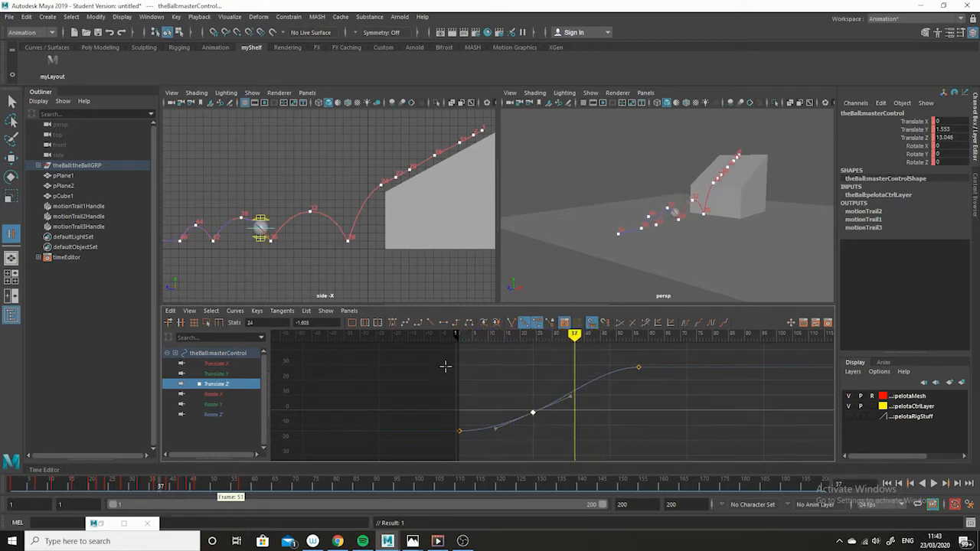
pyautogui.moveTo(679, 349); pyautogui.dragTo(635, 385)
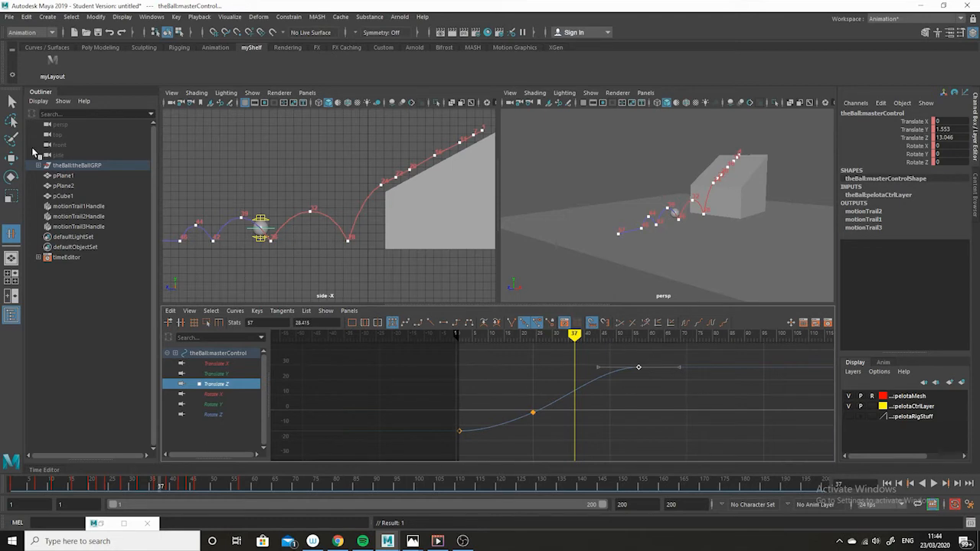
pyautogui.click(11, 158)
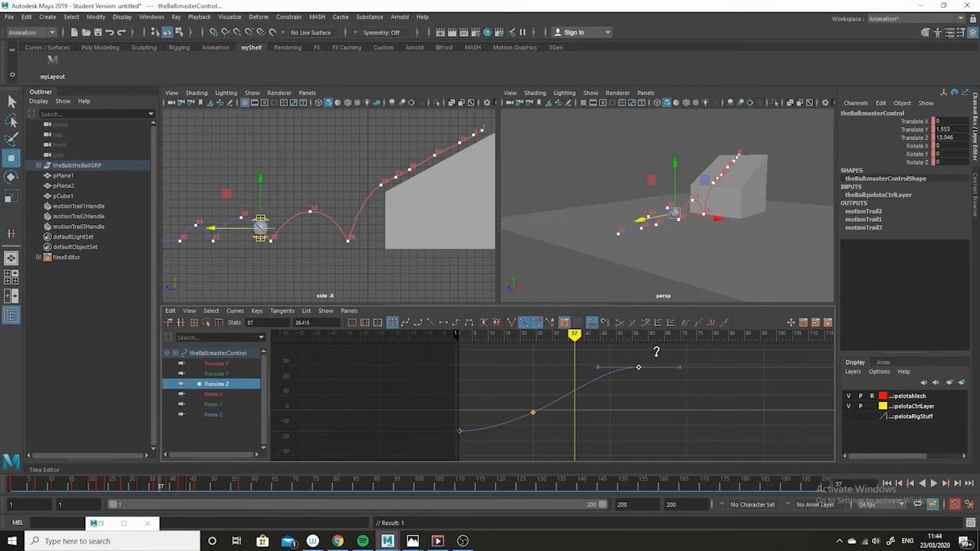
pyautogui.moveTo(656, 351); pyautogui.dragTo(654, 385, button='middle')
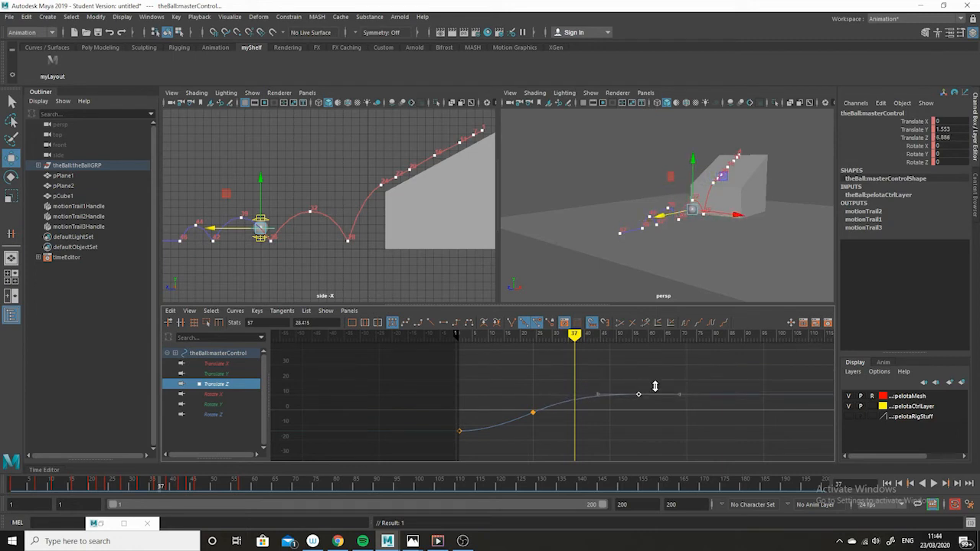
pyautogui.moveTo(654, 386); pyautogui.dragTo(654, 387, button='middle')
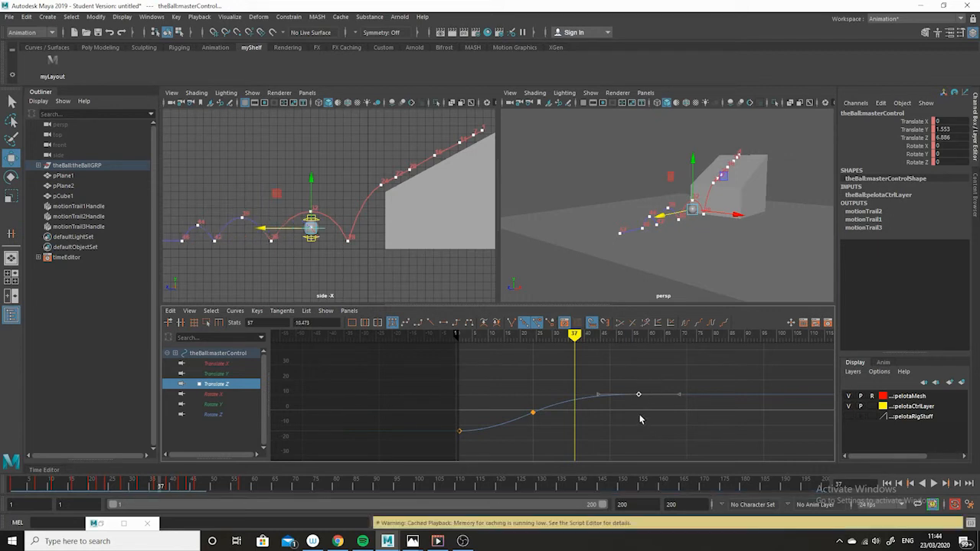
# Step: Create another editable motion trail for the ball
pyautogui.click(533, 413)
pyautogui.click(596, 371)
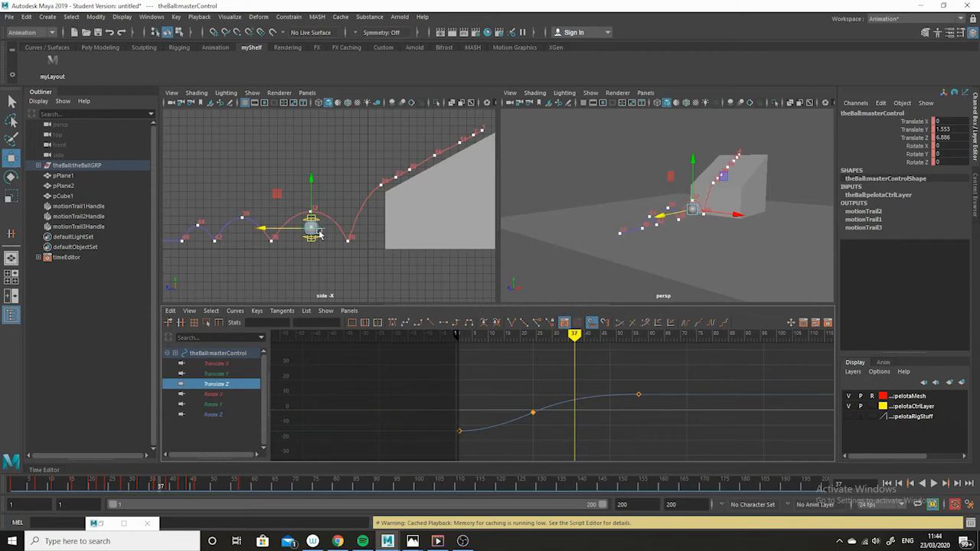
pyautogui.click(151, 16)
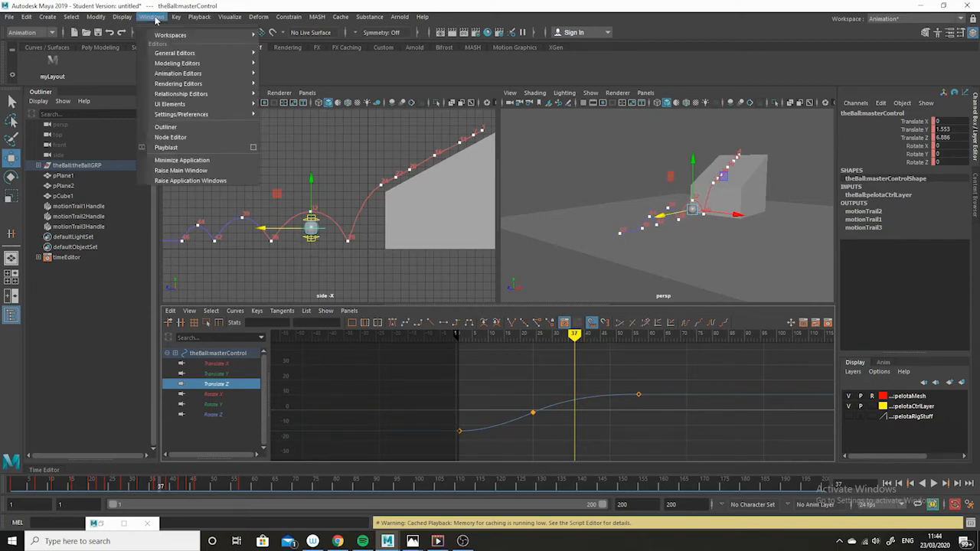
pyautogui.moveTo(185, 54)
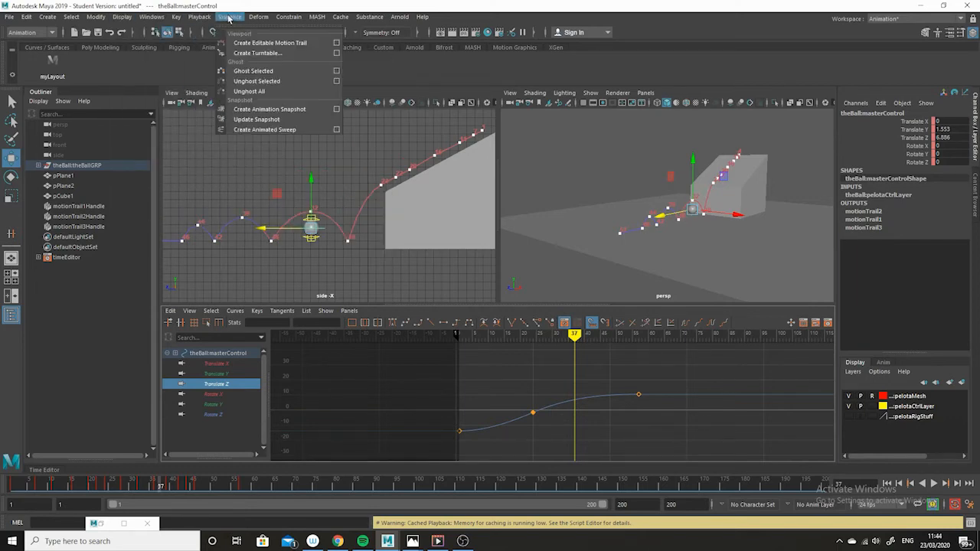
pyautogui.click(267, 43)
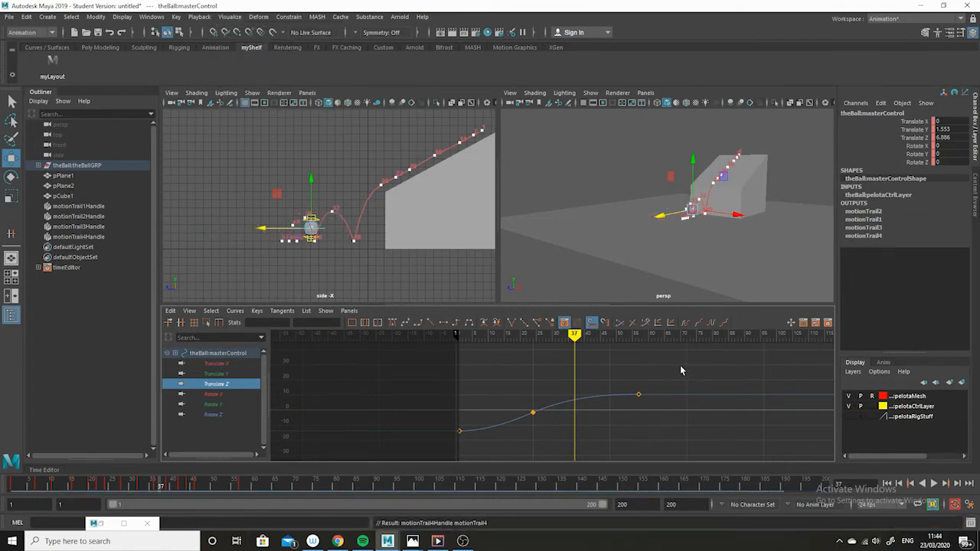
# Step: Raise the frame 57 Translate Z key to about 16.8
pyautogui.moveTo(681, 370); pyautogui.dragTo(633, 428)
pyautogui.keyDown('shift'); pyautogui.moveTo(630, 418); pyautogui.dragTo(627, 411, button='middle'); pyautogui.keyUp('shift')
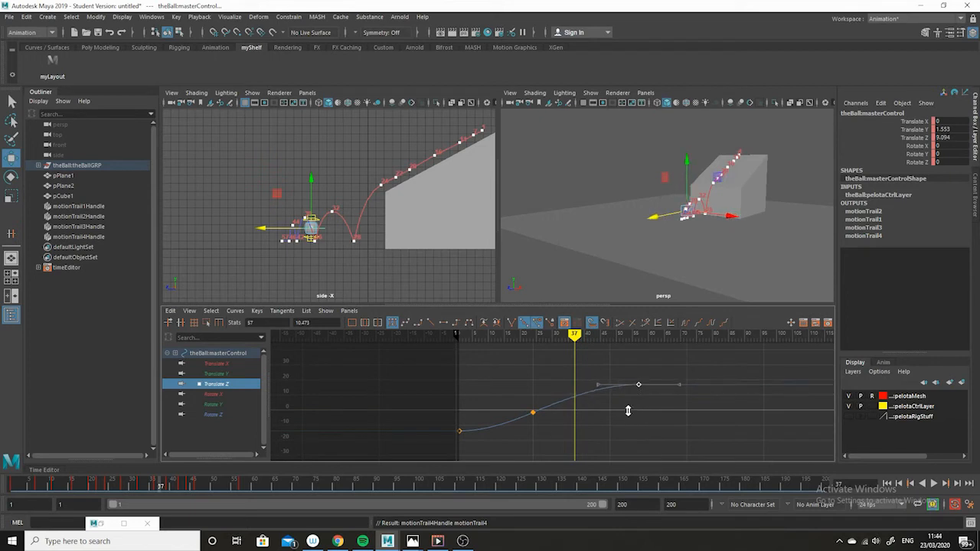
pyautogui.click(576, 453)
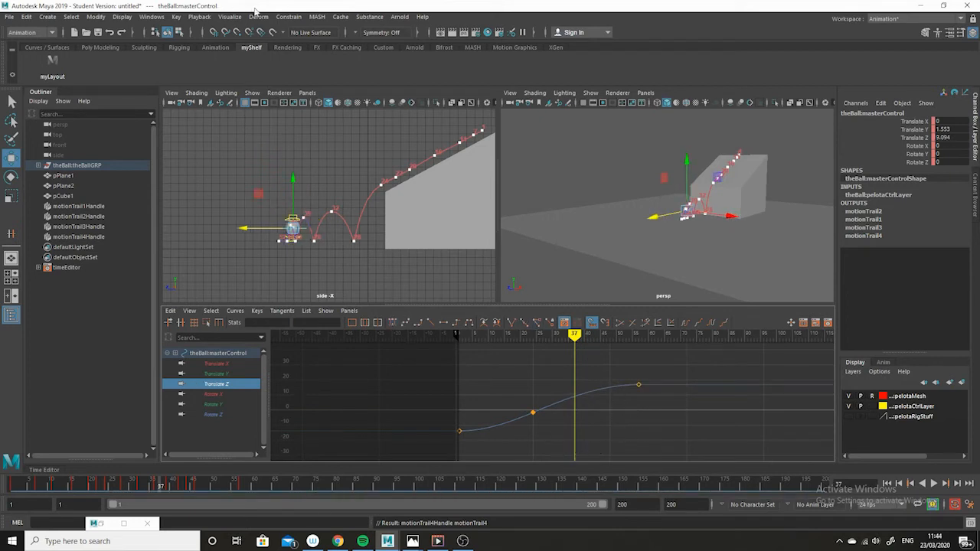
# Step: Create one more editable motion trail for the ball reflecting the raised frame 57 key
pyautogui.click(230, 16)
pyautogui.click(260, 42)
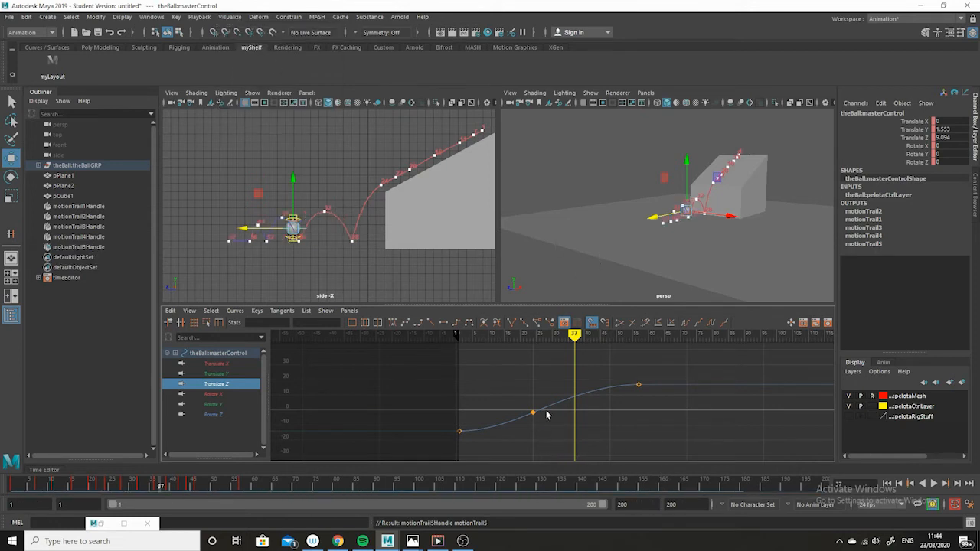
pyautogui.moveTo(545, 392); pyautogui.dragTo(510, 427)
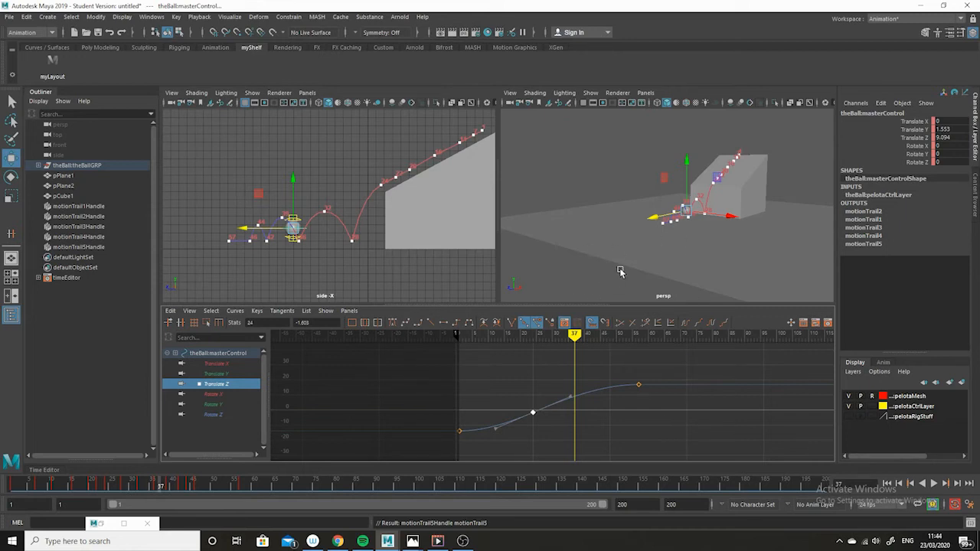
pyautogui.click(604, 164)
pyautogui.keyDown('alt'); pyautogui.moveTo(660, 192); pyautogui.dragTo(635, 190); pyautogui.keyUp('alt')
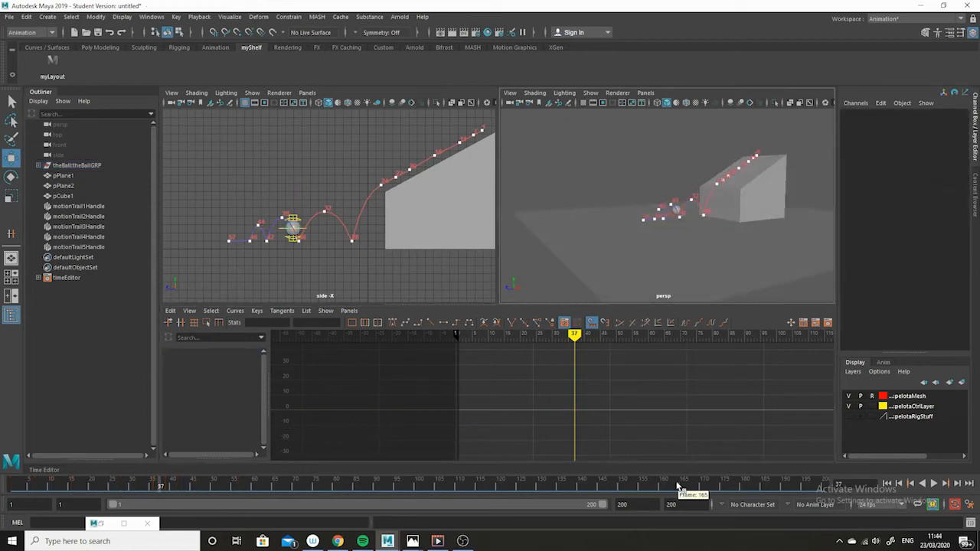
# Step: Hide motion trails in the perspective view and play the animation from frame 1 to review it
pyautogui.moveTo(410, 487); pyautogui.dragTo(12, 487)
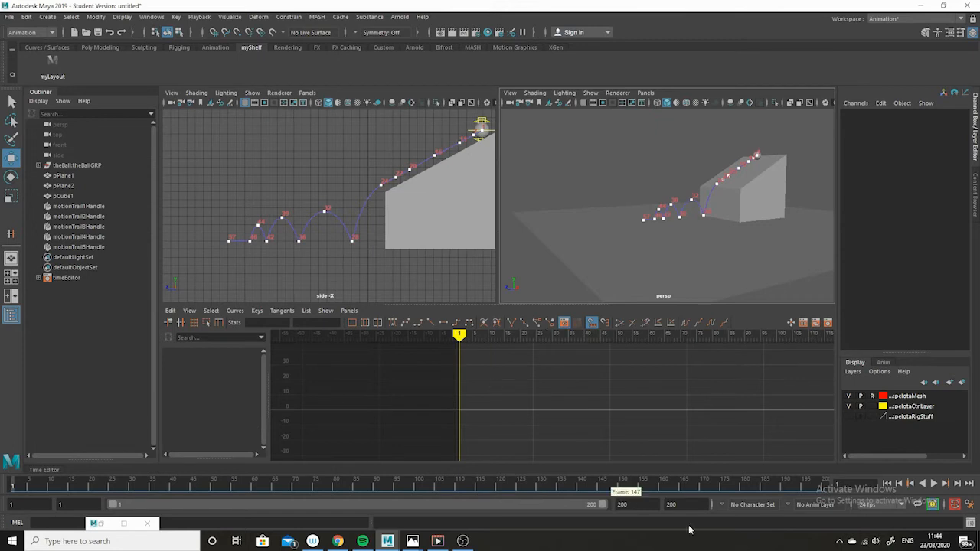
pyautogui.click(931, 484)
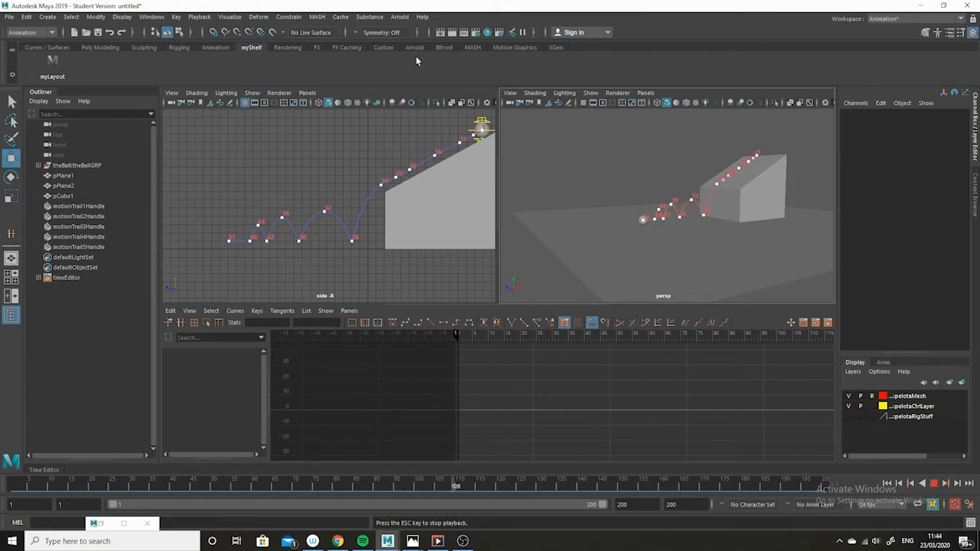
pyautogui.click(591, 93)
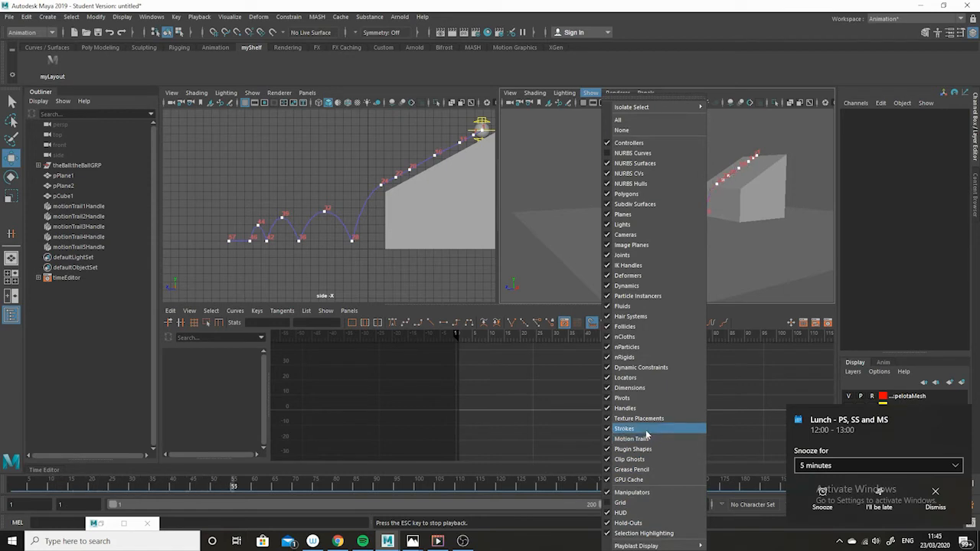
pyautogui.click(642, 439)
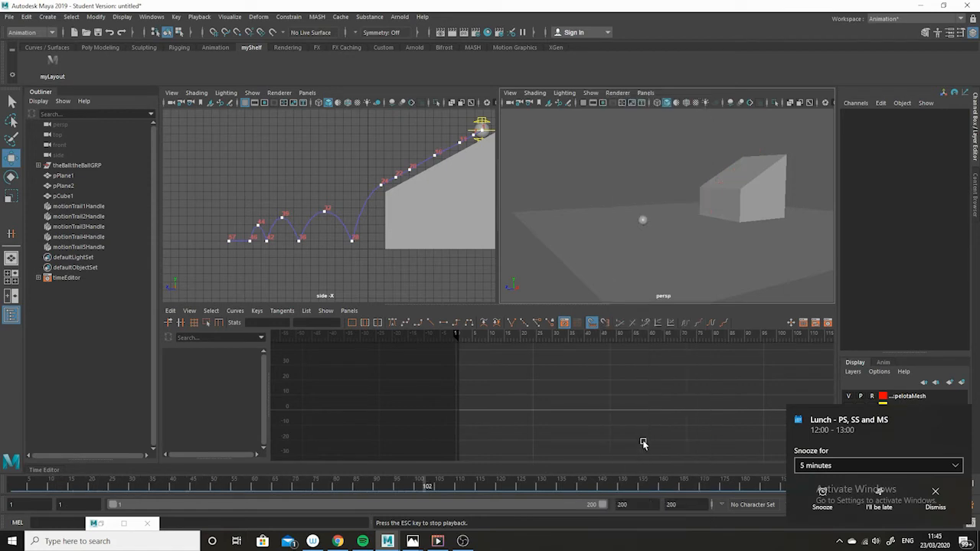
pyautogui.click(9, 485)
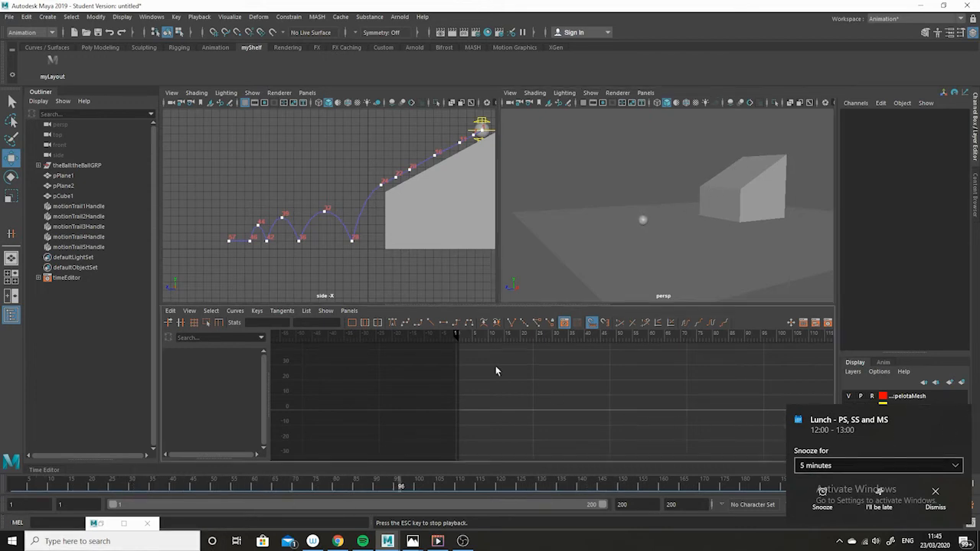
pyautogui.click(935, 498)
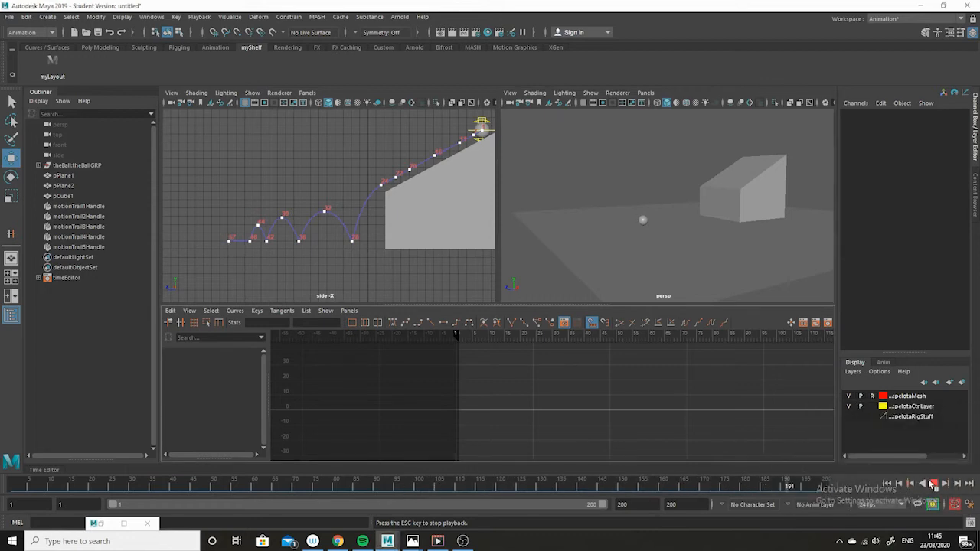
pyautogui.click(933, 486)
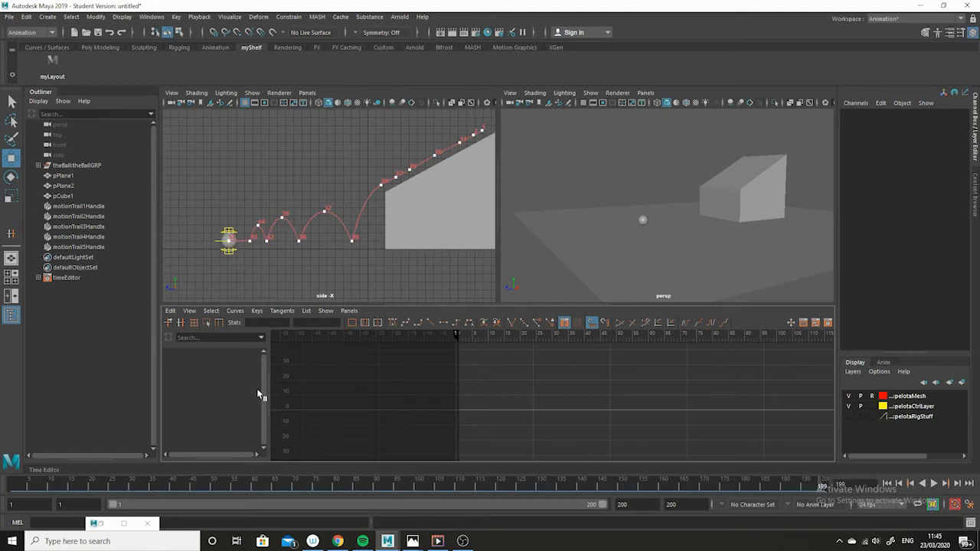
# Step: Select the ball control and raise its frame 57 Translate Z key to about 22.2 in the Graph Editor
pyautogui.click(215, 241)
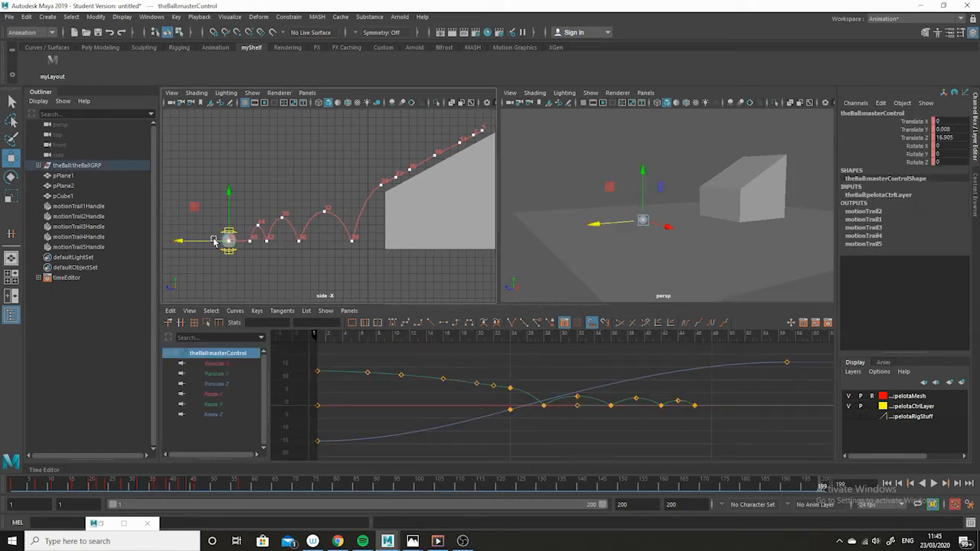
pyautogui.click(510, 410)
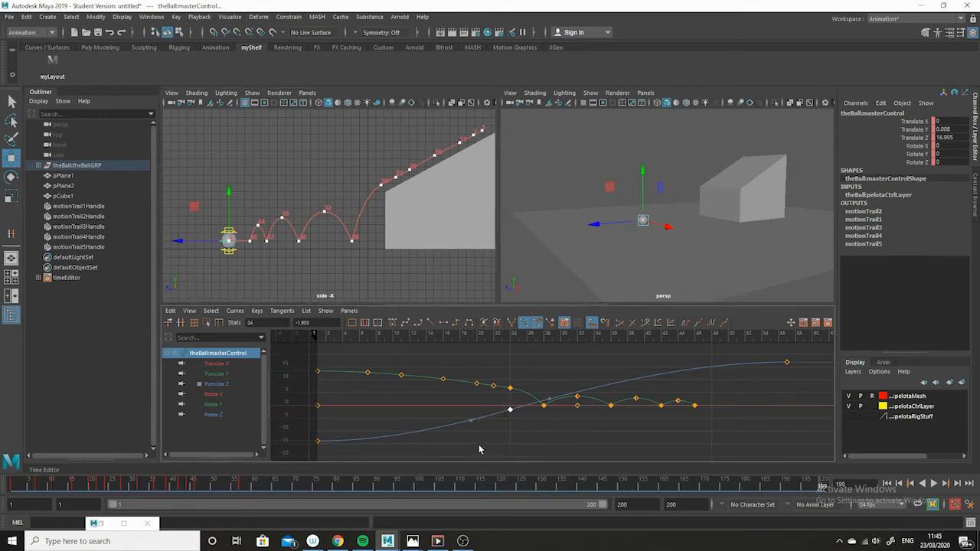
pyautogui.moveTo(340, 428); pyautogui.dragTo(303, 459)
pyautogui.keyDown('alt'); pyautogui.moveTo(371, 426); pyautogui.dragTo(483, 437, button='middle'); pyautogui.keyUp('alt')
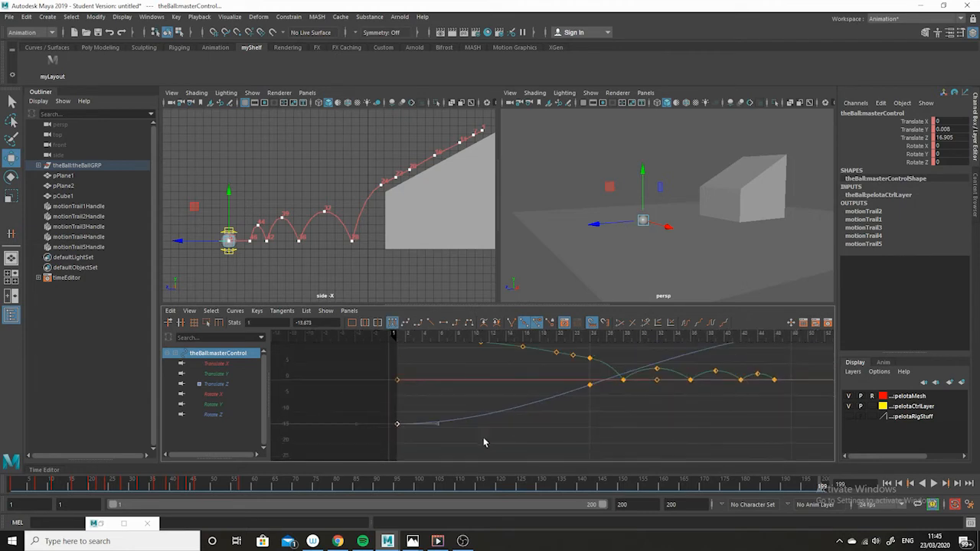
pyautogui.keyDown('alt'); pyautogui.moveTo(479, 425); pyautogui.dragTo(481, 415, button='right'); pyautogui.keyUp('alt')
pyautogui.moveTo(438, 440); pyautogui.dragTo(433, 441)
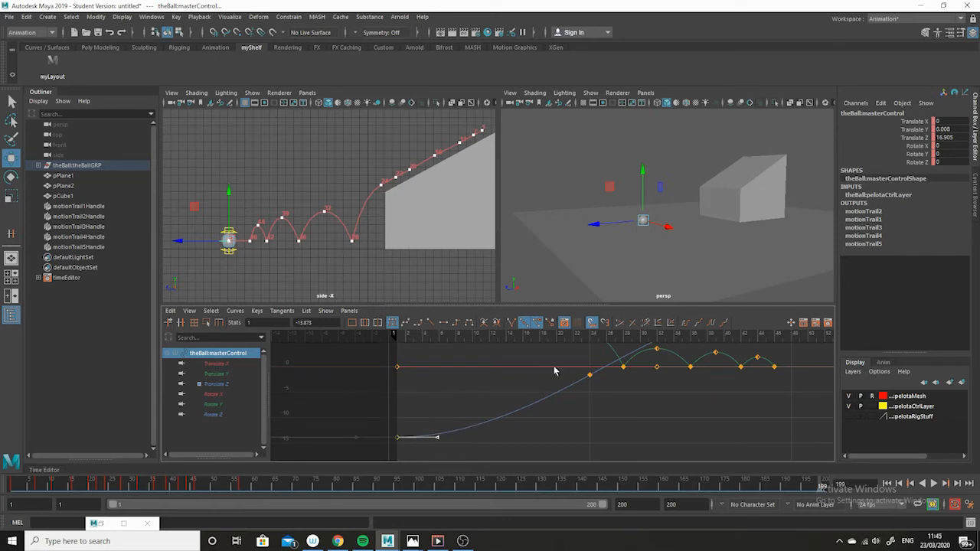
pyautogui.keyDown('alt'); pyautogui.moveTo(593, 437); pyautogui.dragTo(561, 432, button='right'); pyautogui.keyUp('alt')
pyautogui.moveTo(661, 360); pyautogui.dragTo(627, 373)
pyautogui.moveTo(630, 383); pyautogui.dragTo(630, 373, button='middle')
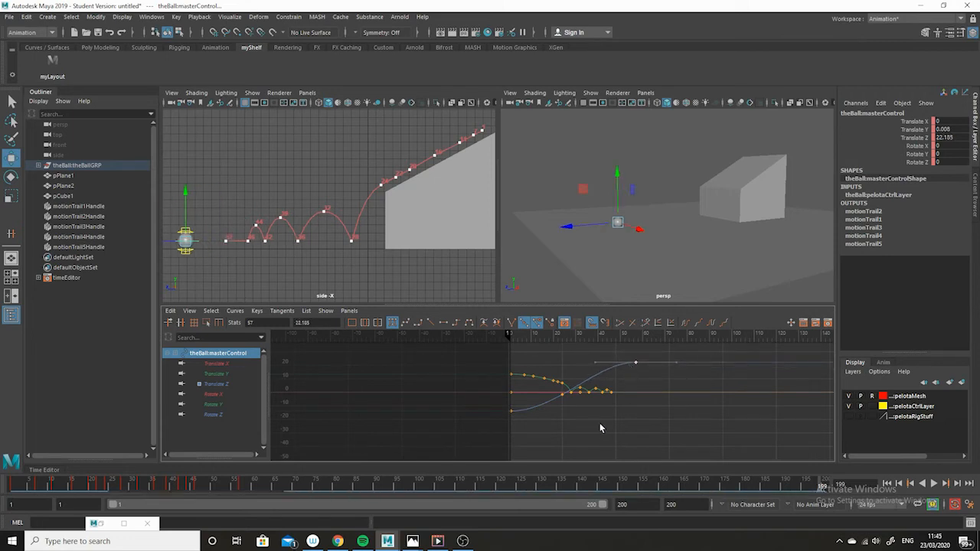
# Step: Isolate the Translate Z curve and adjust the outgoing tangent of its frame 1 key
pyautogui.keyDown('alt'); pyautogui.moveTo(599, 424); pyautogui.dragTo(615, 452, button='right'); pyautogui.keyUp('alt')
pyautogui.keyDown('alt'); pyautogui.moveTo(586, 410); pyautogui.dragTo(609, 446, button='middle'); pyautogui.keyUp('alt')
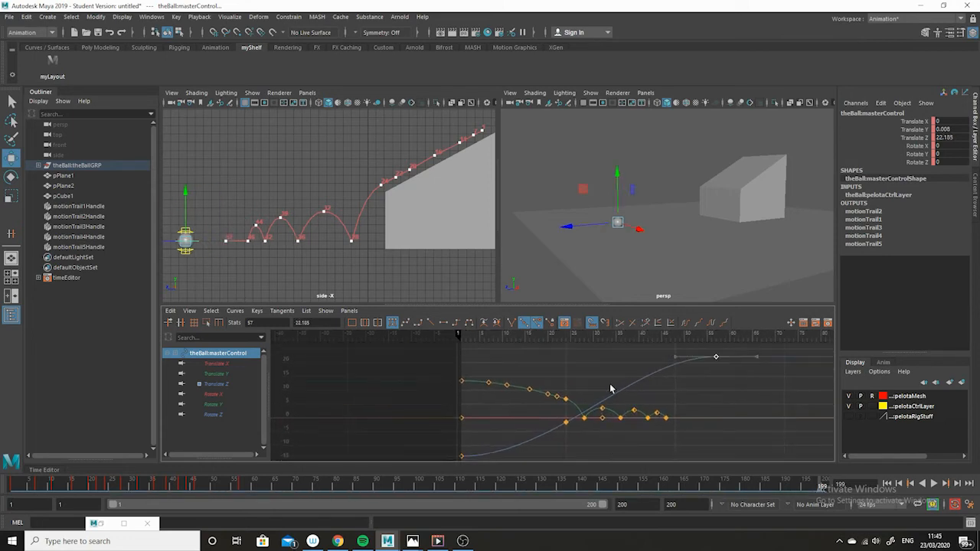
pyautogui.moveTo(559, 427); pyautogui.dragTo(558, 428)
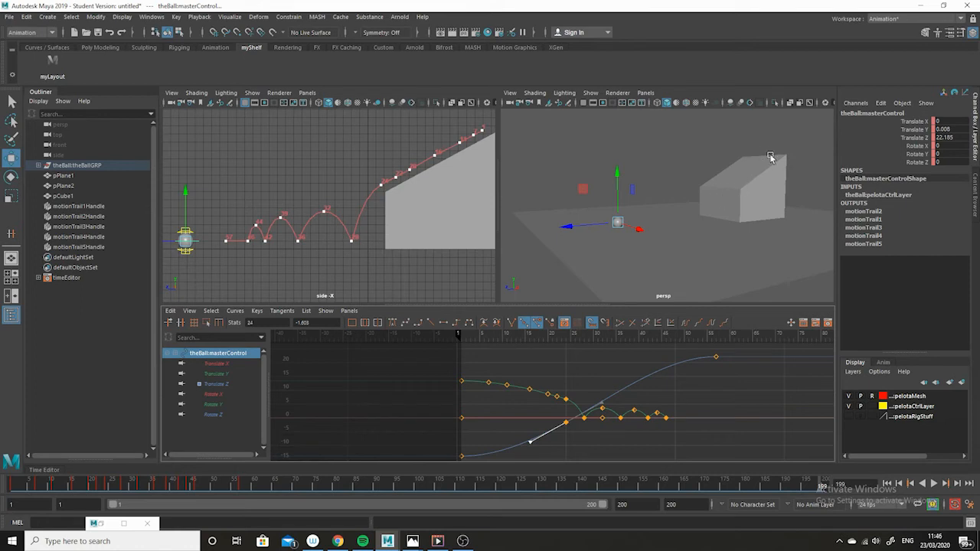
pyautogui.keyDown('alt'); pyautogui.moveTo(578, 439); pyautogui.dragTo(594, 411, button='middle'); pyautogui.keyUp('alt')
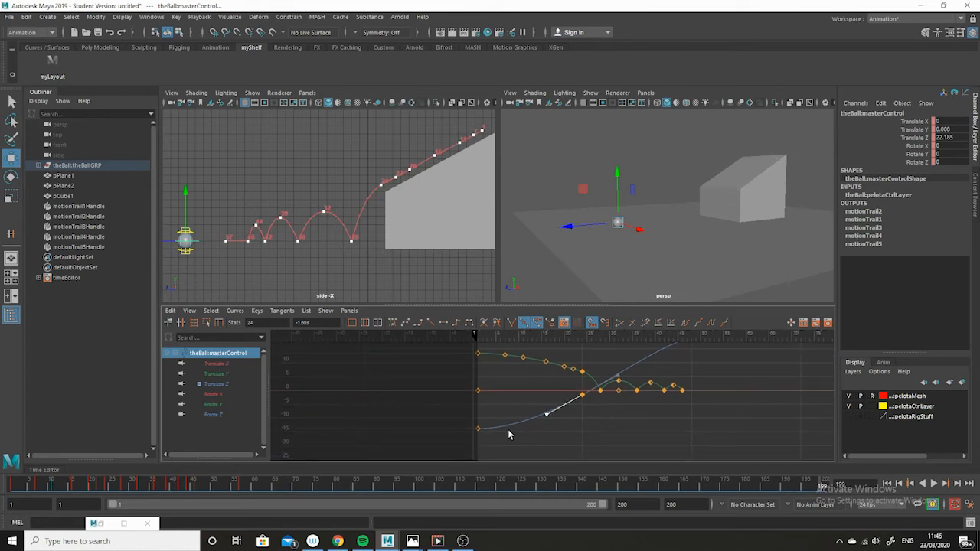
pyautogui.keyDown('alt'); pyautogui.keyDown('shift'); pyautogui.moveTo(567, 445); pyautogui.dragTo(568, 427, button='right'); pyautogui.keyUp('shift'); pyautogui.keyUp('alt')
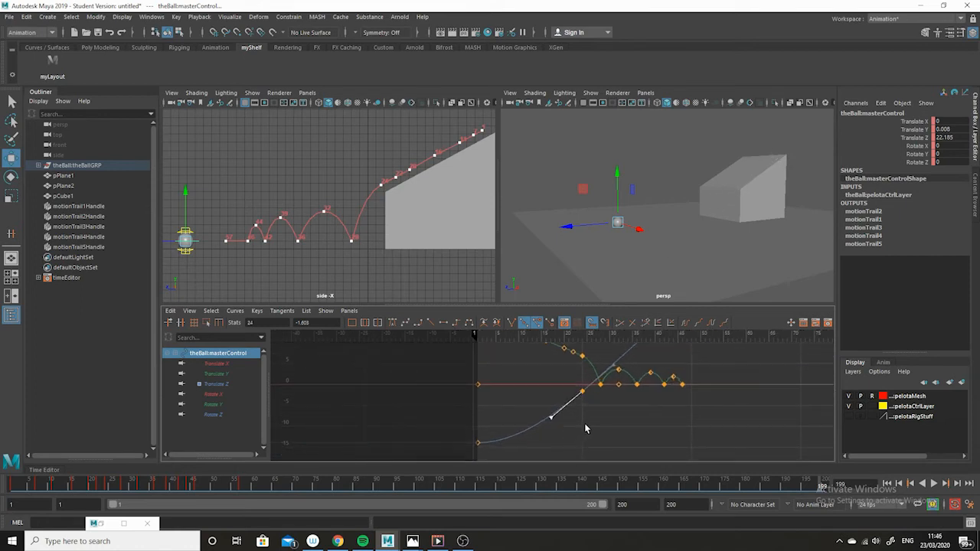
pyautogui.moveTo(555, 425); pyautogui.dragTo(553, 430)
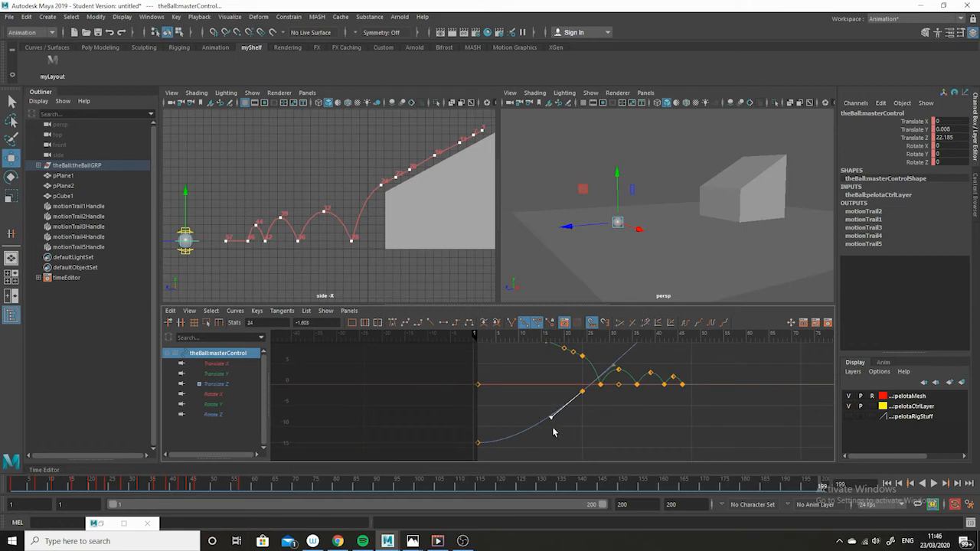
pyautogui.click(225, 381)
pyautogui.keyDown('alt'); pyautogui.moveTo(698, 413); pyautogui.dragTo(662, 413, button='right'); pyautogui.keyUp('alt')
pyautogui.keyDown('alt'); pyautogui.moveTo(576, 389); pyautogui.dragTo(599, 394, button='middle'); pyautogui.keyUp('alt')
pyautogui.keyDown('alt'); pyautogui.keyDown('shift'); pyautogui.moveTo(599, 394); pyautogui.dragTo(626, 396, button='right'); pyautogui.keyUp('shift'); pyautogui.keyUp('alt')
pyautogui.moveTo(577, 400); pyautogui.dragTo(604, 435)
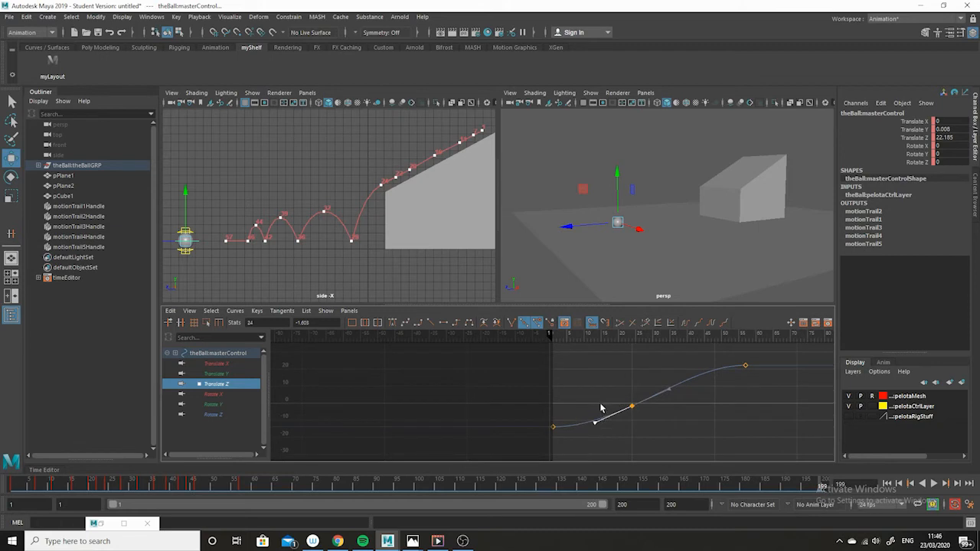
pyautogui.moveTo(573, 405); pyautogui.dragTo(539, 440)
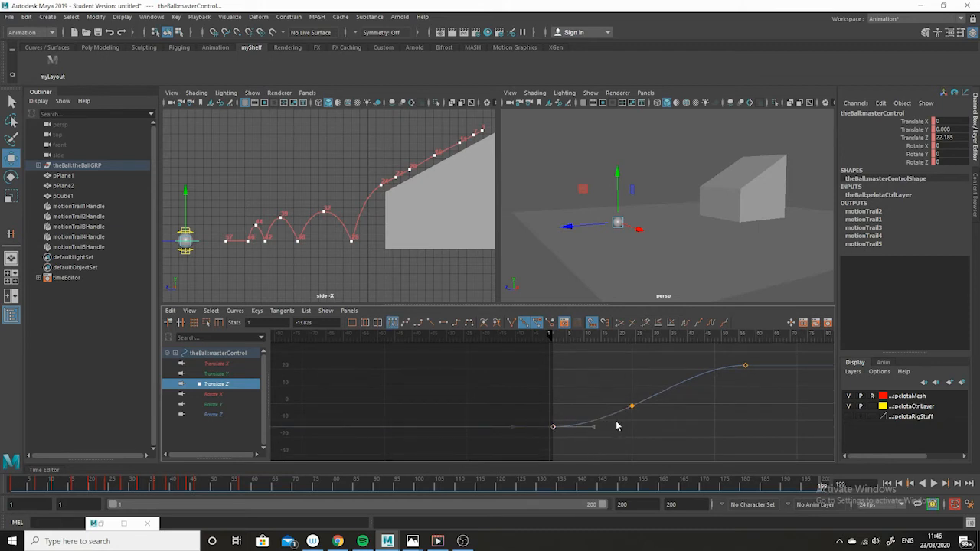
pyautogui.moveTo(617, 417); pyautogui.dragTo(588, 446)
pyautogui.moveTo(589, 445); pyautogui.dragTo(593, 436, button='middle')
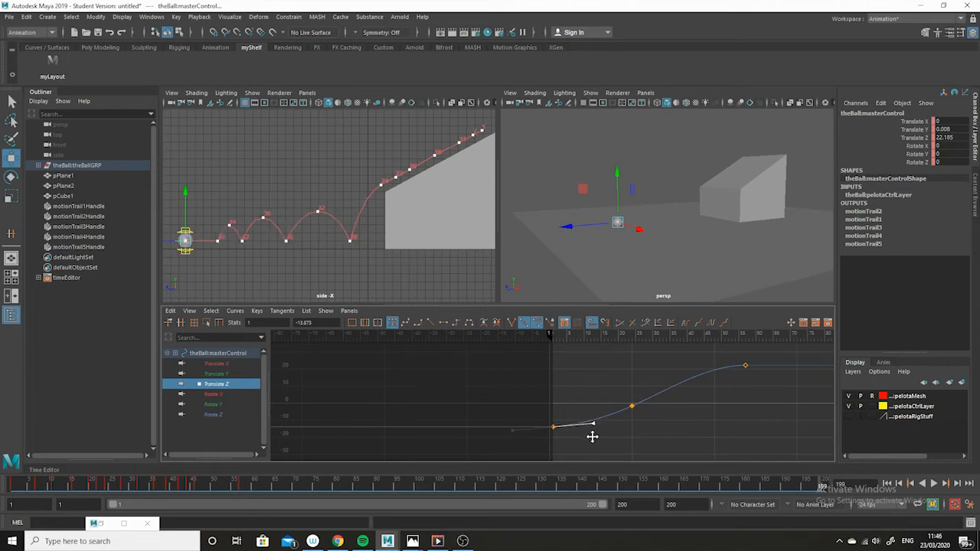
# Step: Reshape the Translate Z tangents at frames 24 and 1 for a smoother ease-out of the ball's forward motion
pyautogui.moveTo(641, 390); pyautogui.dragTo(624, 411)
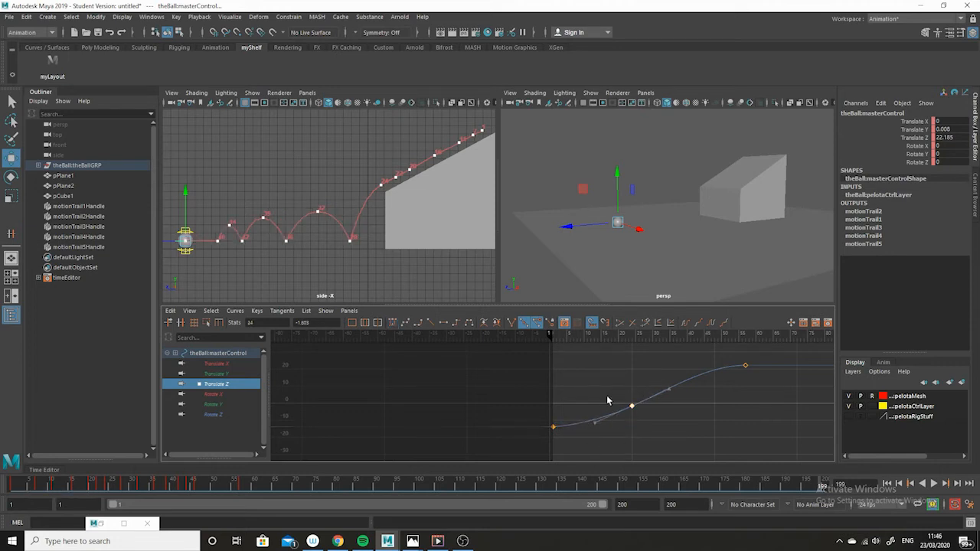
pyautogui.keyDown('alt'); pyautogui.moveTo(608, 396); pyautogui.dragTo(656, 434, button='right'); pyautogui.keyUp('alt')
pyautogui.keyDown('alt'); pyautogui.moveTo(656, 433); pyautogui.dragTo(599, 429, button='middle'); pyautogui.keyUp('alt')
pyautogui.moveTo(622, 405); pyautogui.dragTo(638, 433)
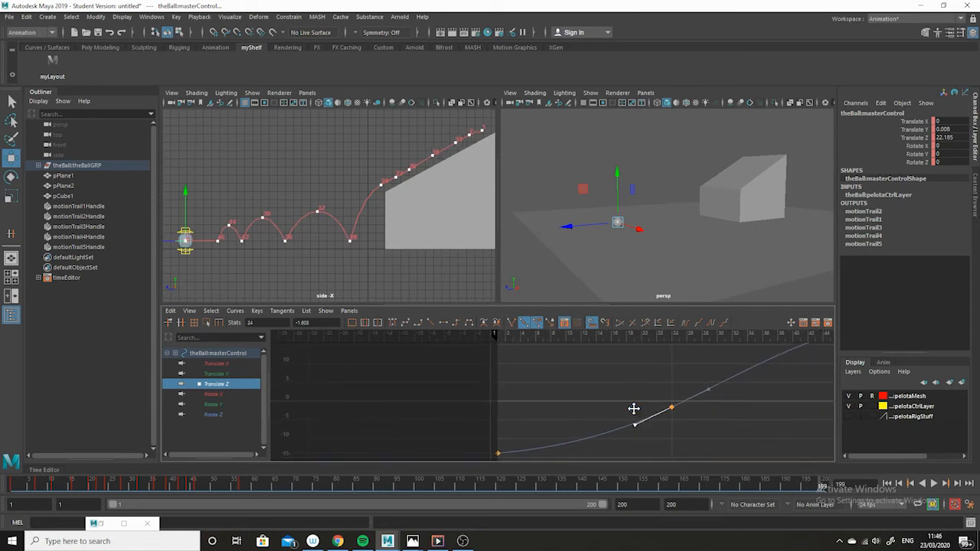
pyautogui.moveTo(573, 409); pyautogui.dragTo(470, 463)
pyautogui.moveTo(571, 440); pyautogui.dragTo(534, 467)
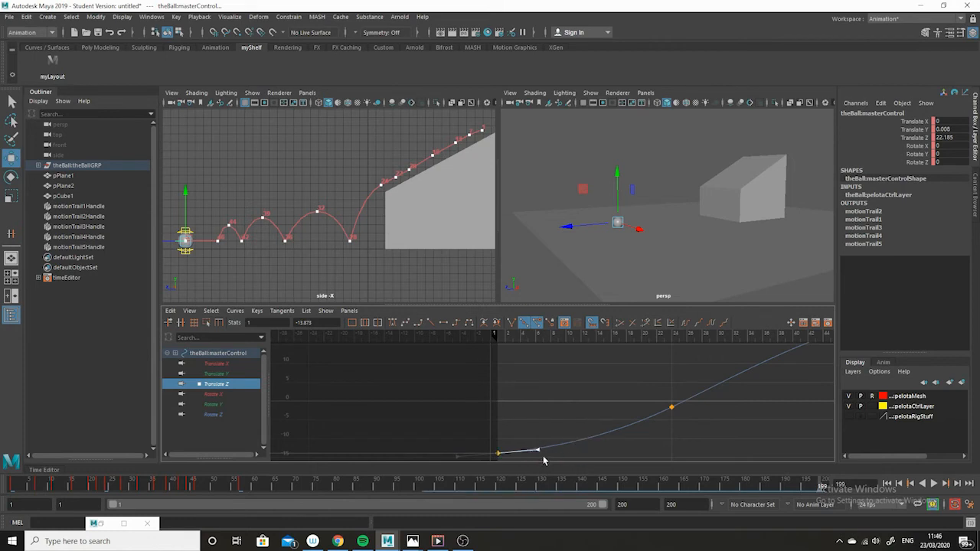
pyautogui.moveTo(544, 458); pyautogui.dragTo(547, 448, button='middle')
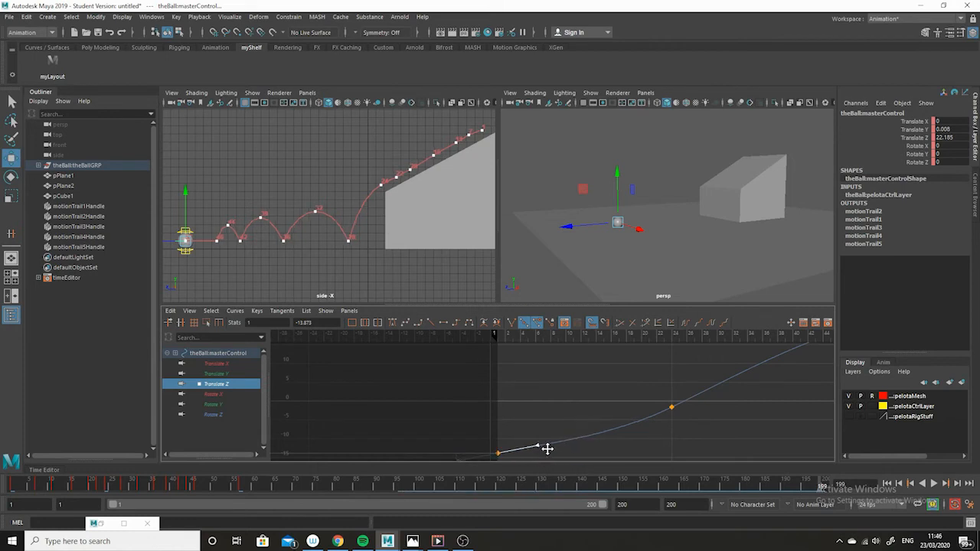
# Step: Adjust the tangent handles of the frame 24 Translate Z key
pyautogui.moveTo(651, 389); pyautogui.dragTo(683, 439)
pyautogui.moveTo(629, 409); pyautogui.dragTo(647, 441)
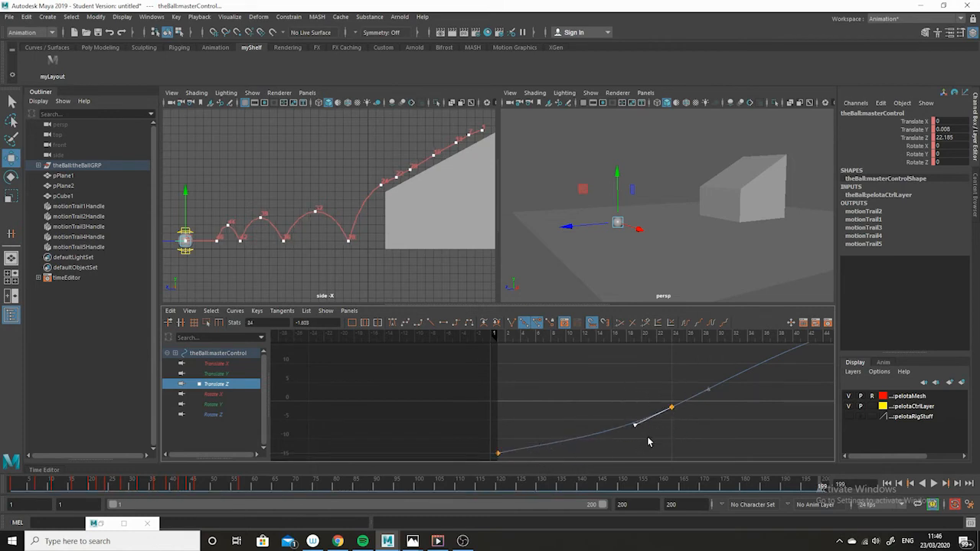
pyautogui.moveTo(646, 442); pyautogui.dragTo(646, 437, button='middle')
pyautogui.keyDown('alt'); pyautogui.moveTo(780, 428); pyautogui.dragTo(704, 433, button='right'); pyautogui.keyUp('alt')
pyautogui.click(667, 434)
pyautogui.keyDown('alt'); pyautogui.moveTo(583, 429); pyautogui.dragTo(660, 432, button='right'); pyautogui.keyUp('alt')
pyautogui.keyDown('alt'); pyautogui.moveTo(703, 431); pyautogui.dragTo(655, 451, button='middle'); pyautogui.keyUp('alt')
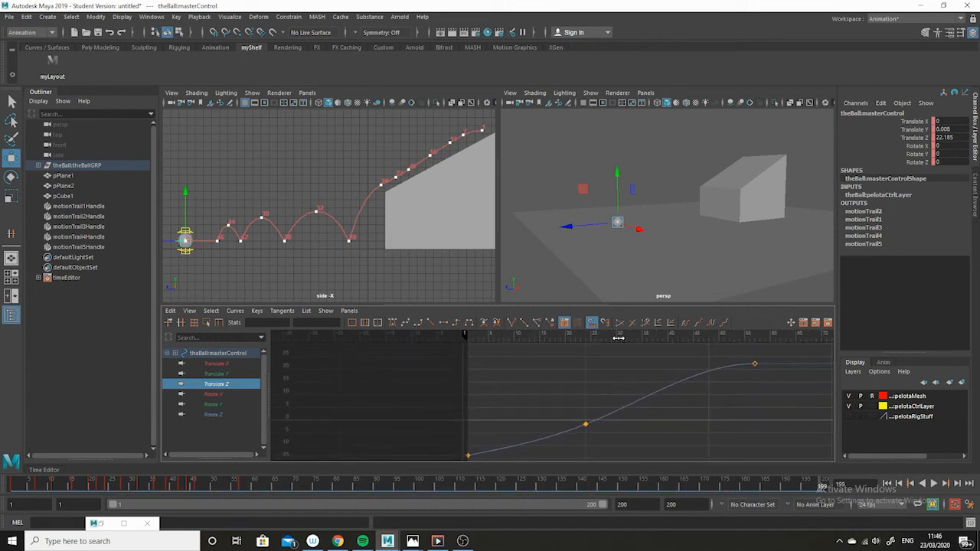
# Step: Try sliding the last Translate Z key to a later frame, then undo those three edits
pyautogui.moveTo(783, 348); pyautogui.dragTo(729, 382)
pyautogui.keyDown('alt'); pyautogui.moveTo(768, 389); pyautogui.dragTo(740, 406, button='middle'); pyautogui.keyUp('alt')
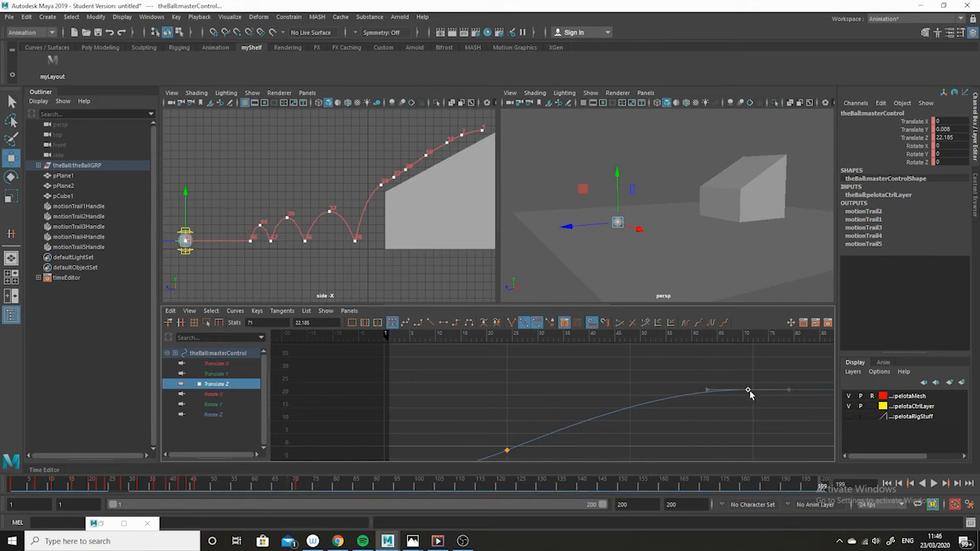
pyautogui.keyDown('alt'); pyautogui.moveTo(795, 425); pyautogui.dragTo(604, 413, button='right'); pyautogui.keyUp('alt')
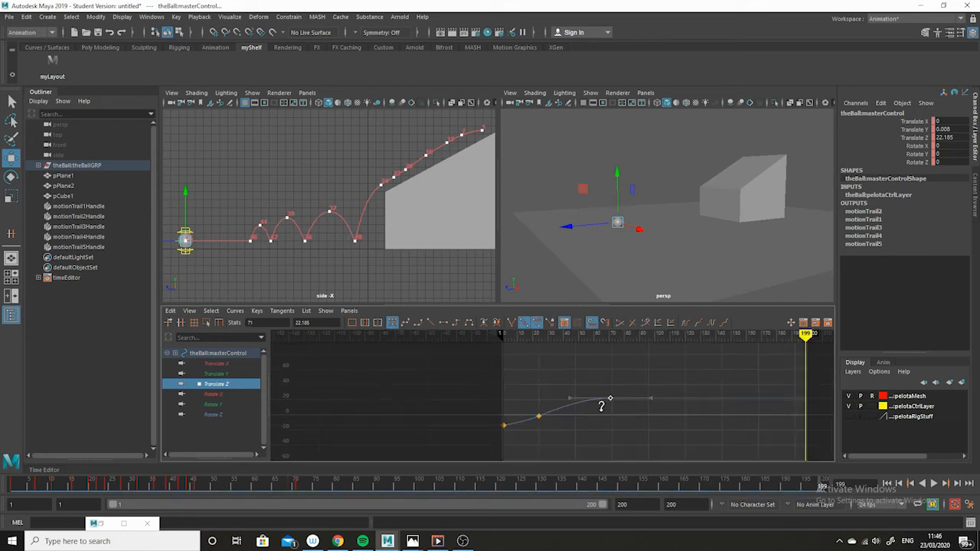
pyautogui.keyDown('shift'); pyautogui.moveTo(601, 405); pyautogui.dragTo(613, 409, button='middle'); pyautogui.keyUp('shift')
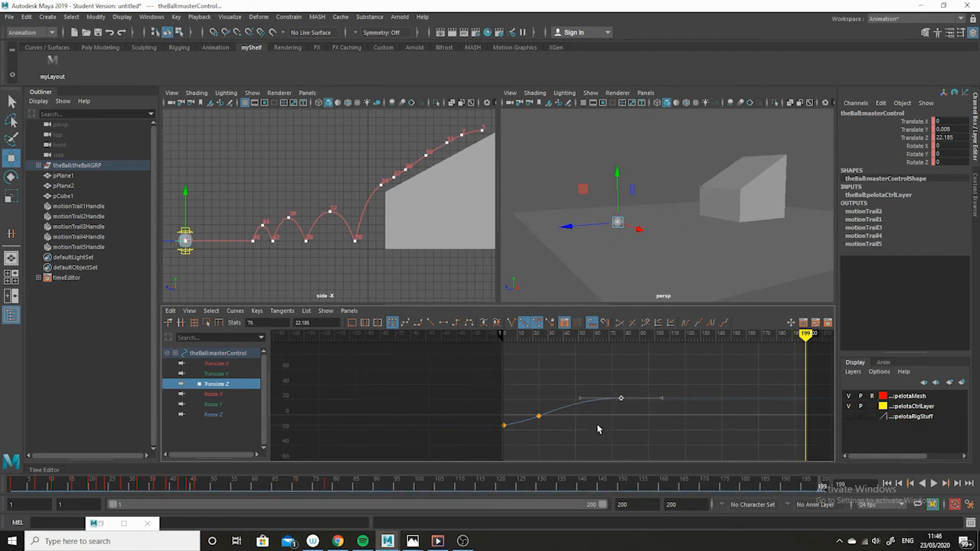
pyautogui.keyDown('alt'); pyautogui.moveTo(601, 425); pyautogui.dragTo(666, 452, button='right'); pyautogui.keyUp('alt')
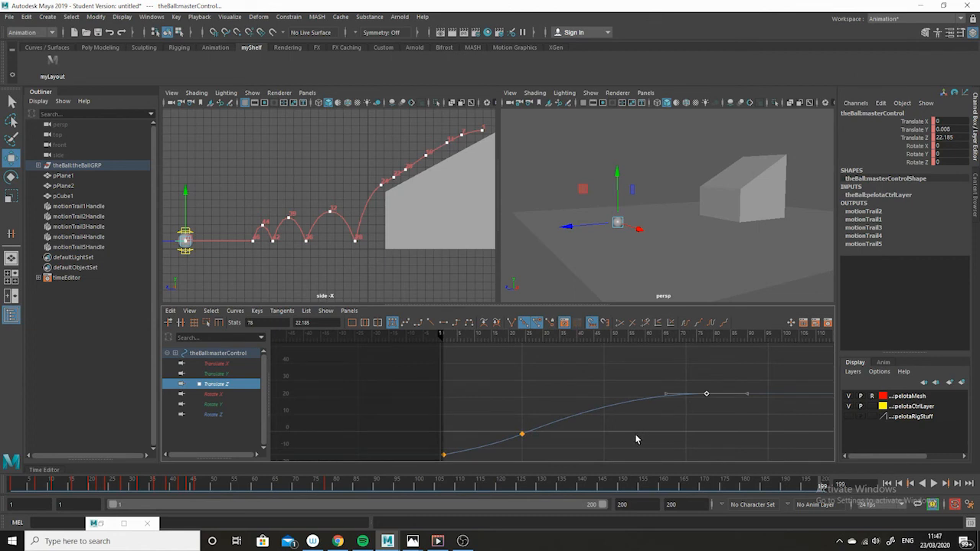
pyautogui.keyDown('shift'); pyautogui.moveTo(634, 434); pyautogui.dragTo(564, 457, button='middle'); pyautogui.keyUp('shift')
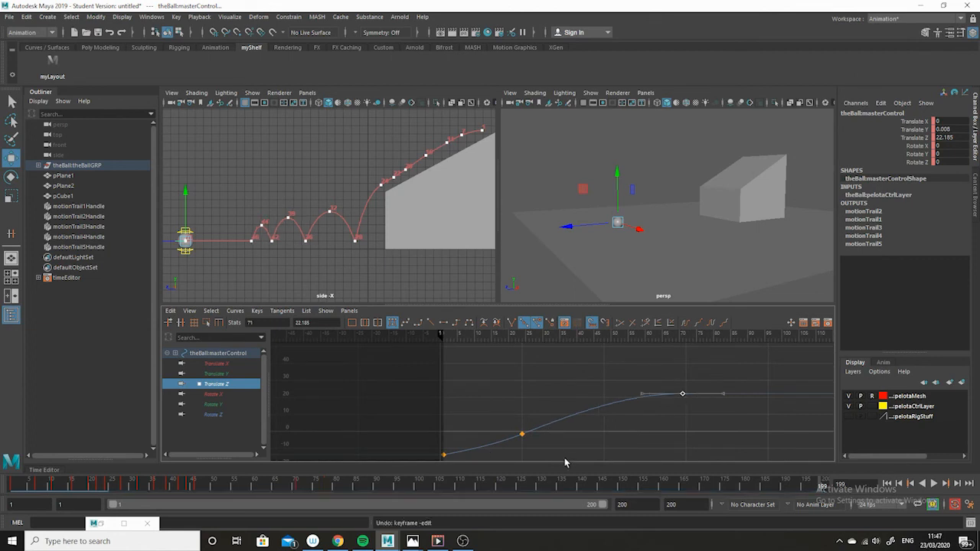
pyautogui.hotkey('ctrl', 'z')
pyautogui.hotkey('ctrl', 'z')
pyautogui.hotkey('ctrl', 'z')
pyautogui.hotkey('ctrl', 'z')
pyautogui.hotkey('ctrl', 'z')
pyautogui.hotkey('ctrl', 'z')
pyautogui.hotkey('ctrl', 'z')
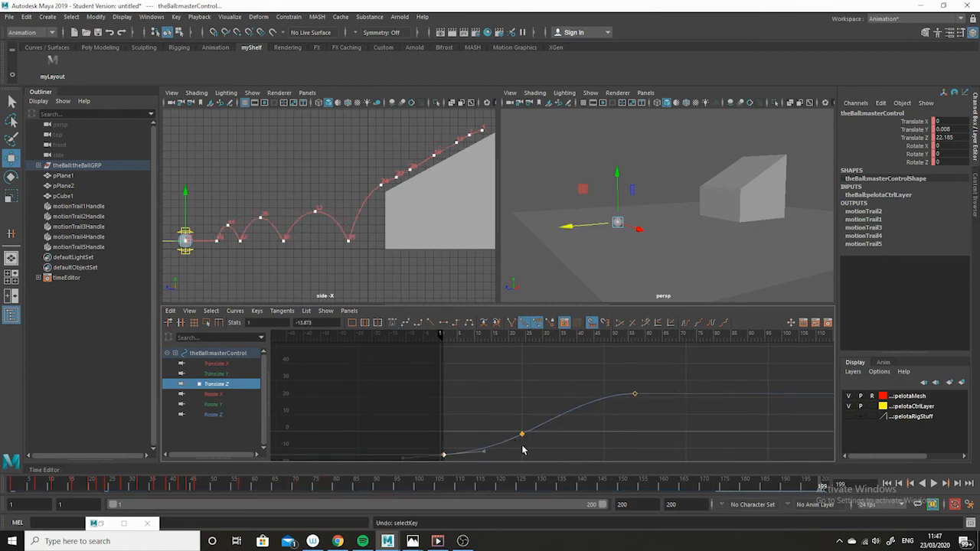
# Step: Move the last Translate Z key from frame 57 to about frame 86
pyautogui.click(523, 438)
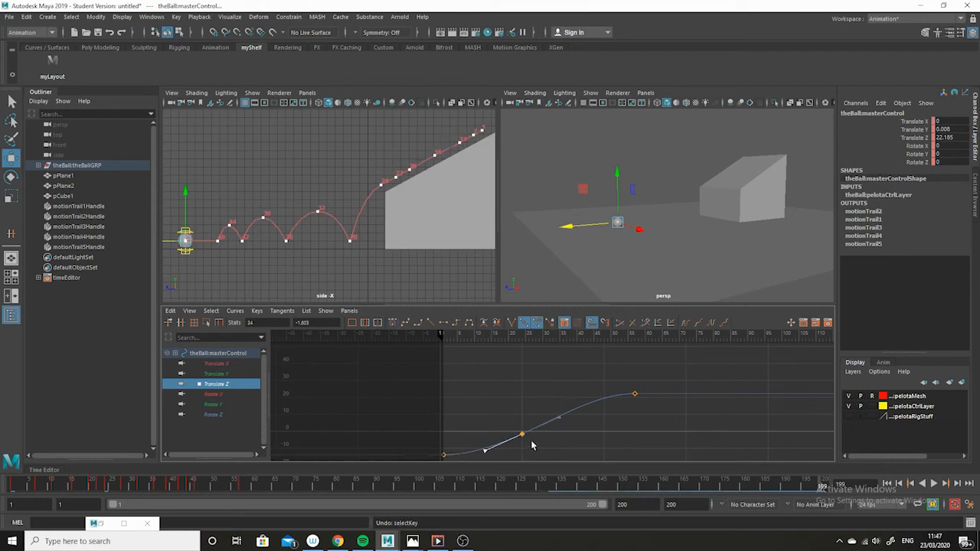
pyautogui.click(564, 443)
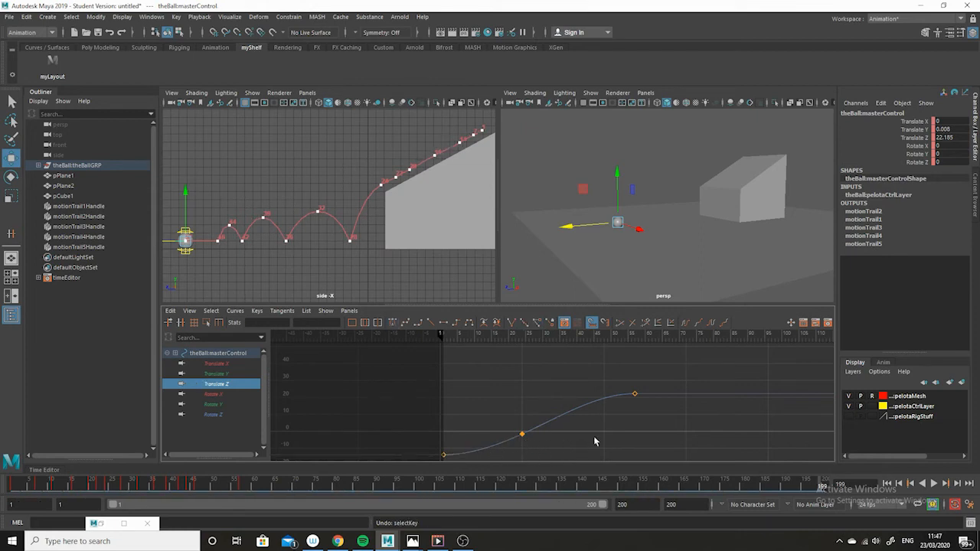
pyautogui.moveTo(705, 361); pyautogui.dragTo(550, 439)
pyautogui.keyDown('alt'); pyautogui.moveTo(551, 453); pyautogui.dragTo(577, 424, button='middle'); pyautogui.keyUp('alt')
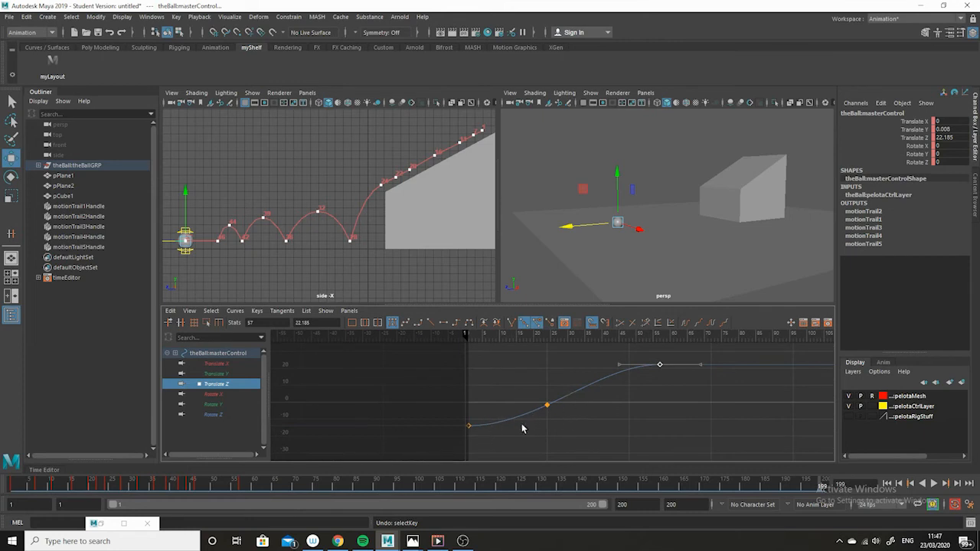
pyautogui.keyDown('shift'); pyautogui.moveTo(657, 376); pyautogui.dragTo(754, 375, button='middle'); pyautogui.keyUp('shift')
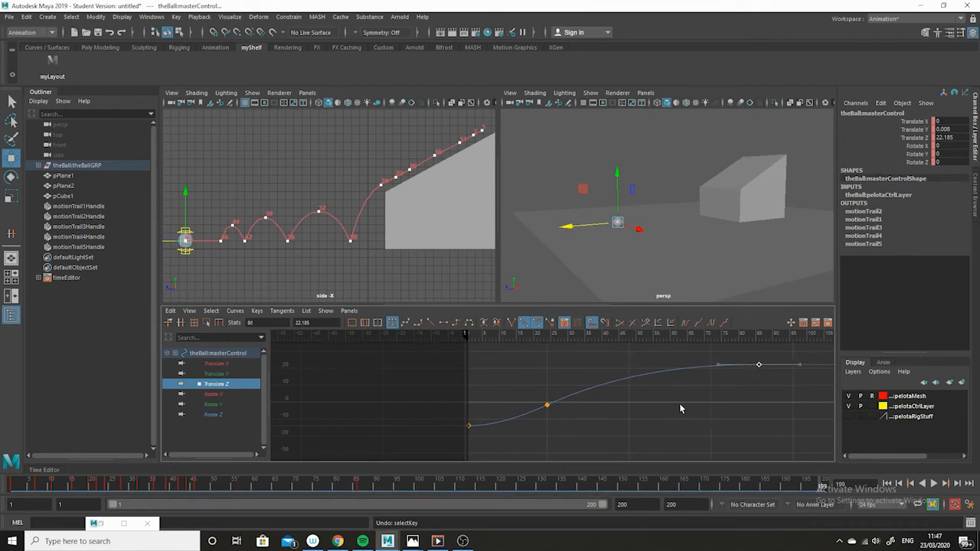
pyautogui.keyDown('shift'); pyautogui.moveTo(750, 384); pyautogui.dragTo(755, 376, button='middle'); pyautogui.keyUp('shift')
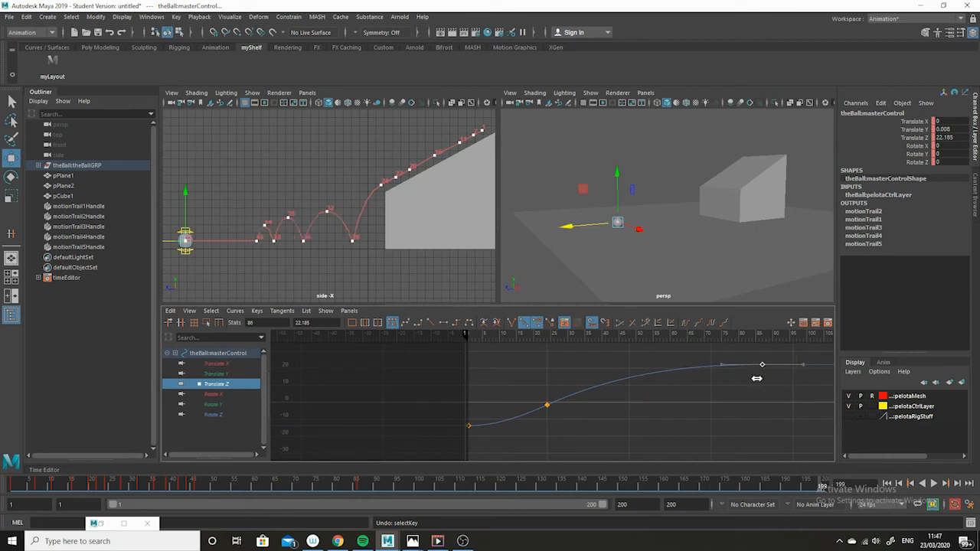
# Step: Deselect the ball and play the animation from the start to review it, then stop playback
pyautogui.moveTo(85, 484); pyautogui.dragTo(11, 486)
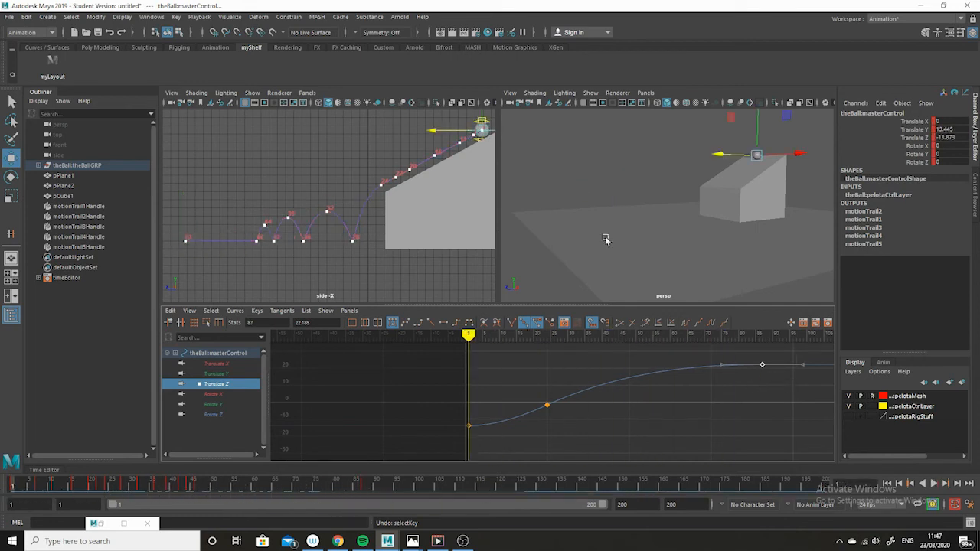
pyautogui.click(635, 147)
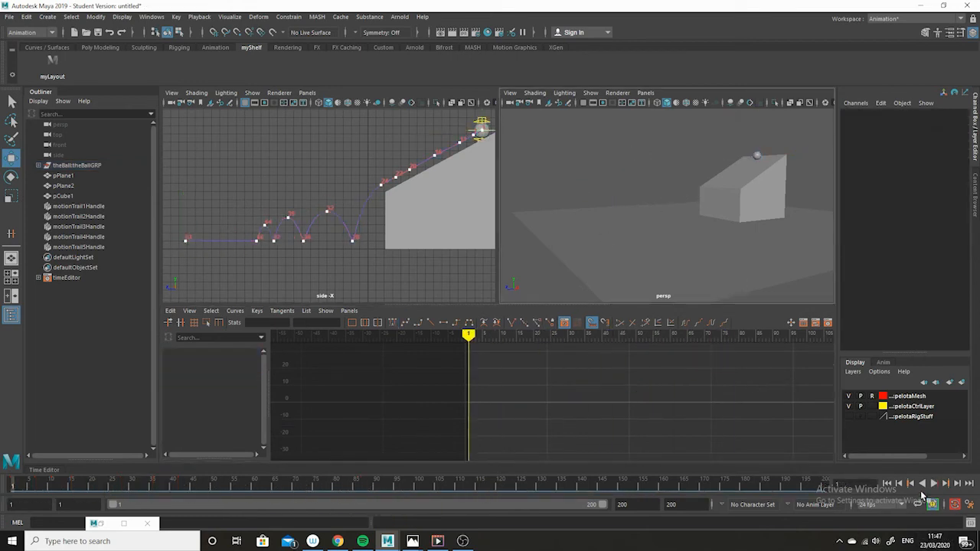
pyautogui.click(933, 484)
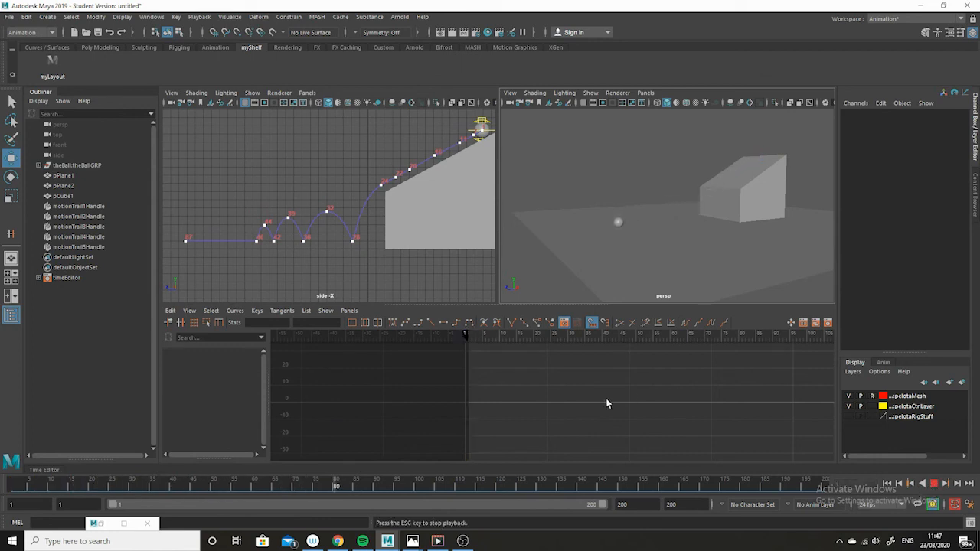
pyautogui.click(11, 486)
pyautogui.press('Escape')
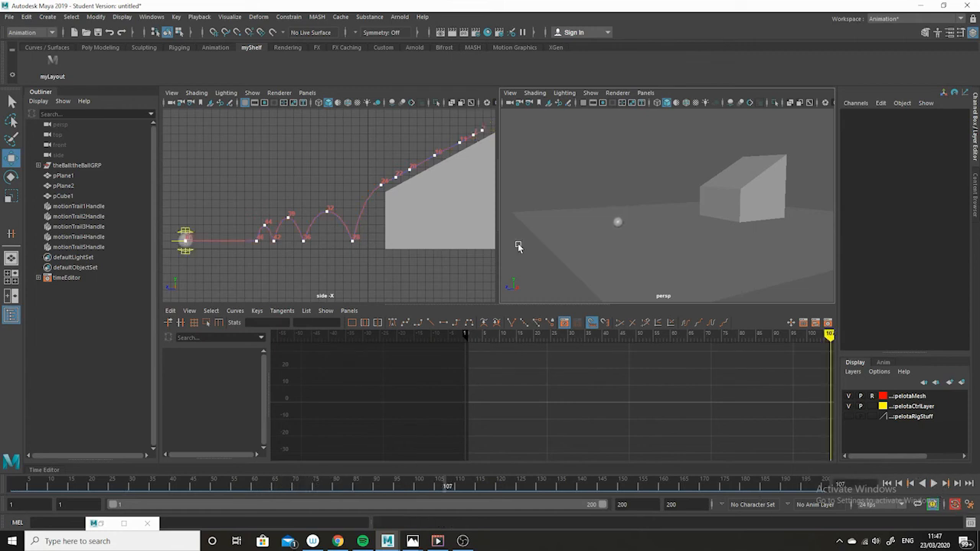
# Step: Select the ball's control and move the last Translate Y key later to frame 48
pyautogui.click(172, 243)
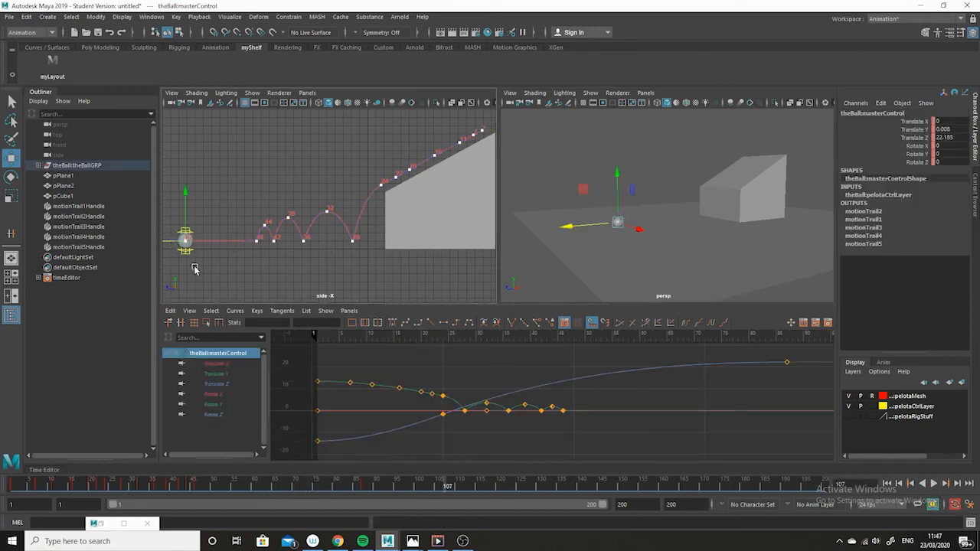
pyautogui.click(222, 375)
pyautogui.keyDown('alt'); pyautogui.moveTo(600, 431); pyautogui.dragTo(615, 404, button='middle'); pyautogui.keyUp('alt')
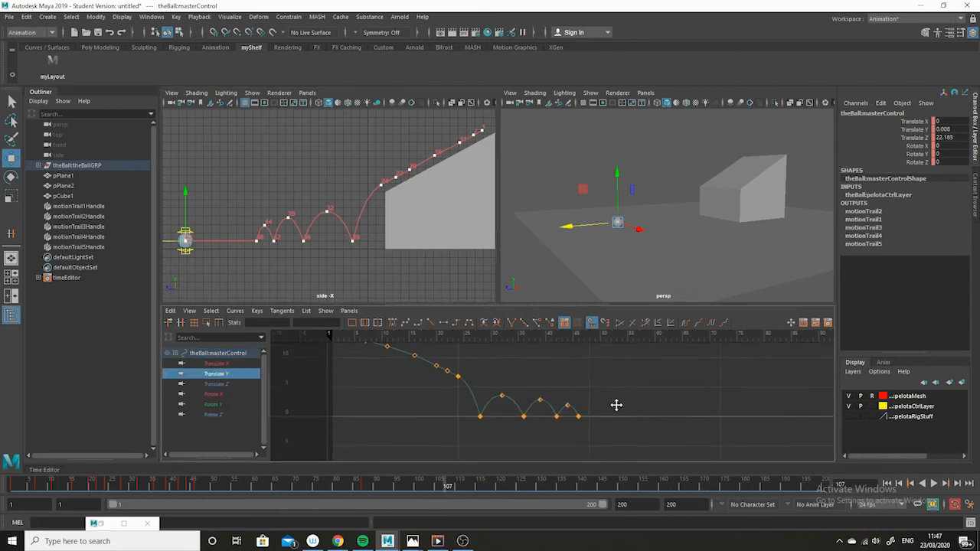
pyautogui.keyDown('alt'); pyautogui.keyDown('shift'); pyautogui.moveTo(612, 414); pyautogui.dragTo(630, 435, button='right'); pyautogui.keyUp('shift'); pyautogui.keyUp('alt')
pyautogui.keyDown('alt'); pyautogui.moveTo(630, 435); pyautogui.dragTo(630, 410, button='middle'); pyautogui.keyUp('alt')
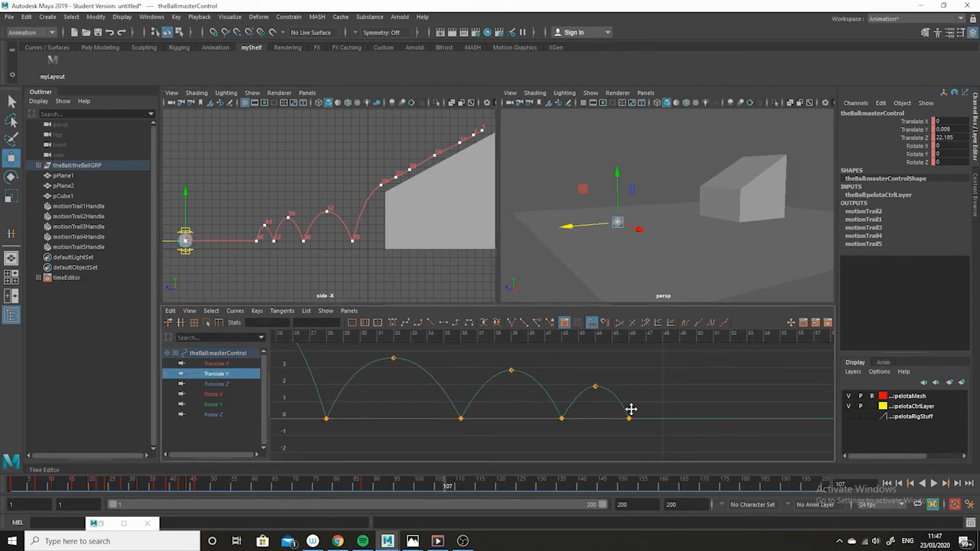
pyautogui.moveTo(665, 380); pyautogui.dragTo(600, 439)
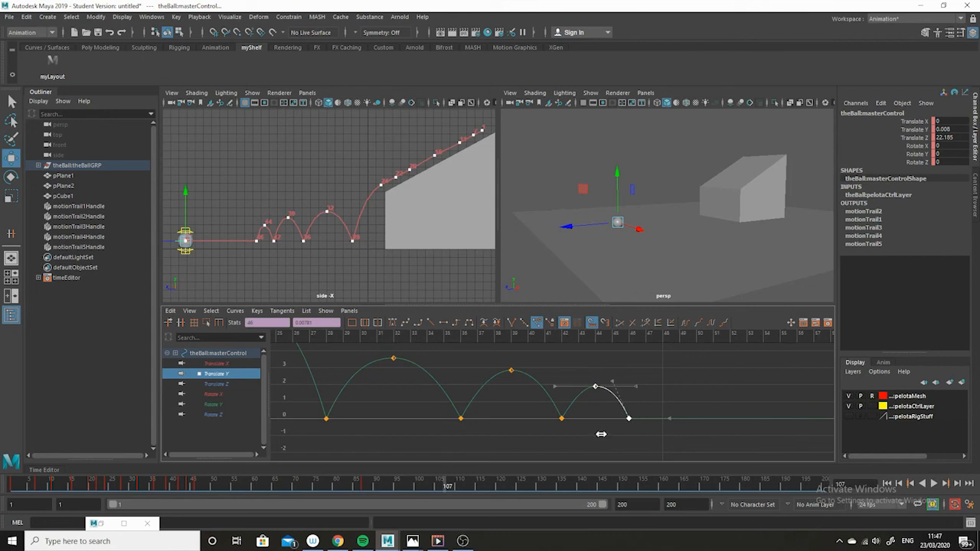
pyautogui.moveTo(607, 431); pyautogui.dragTo(619, 434, button='middle')
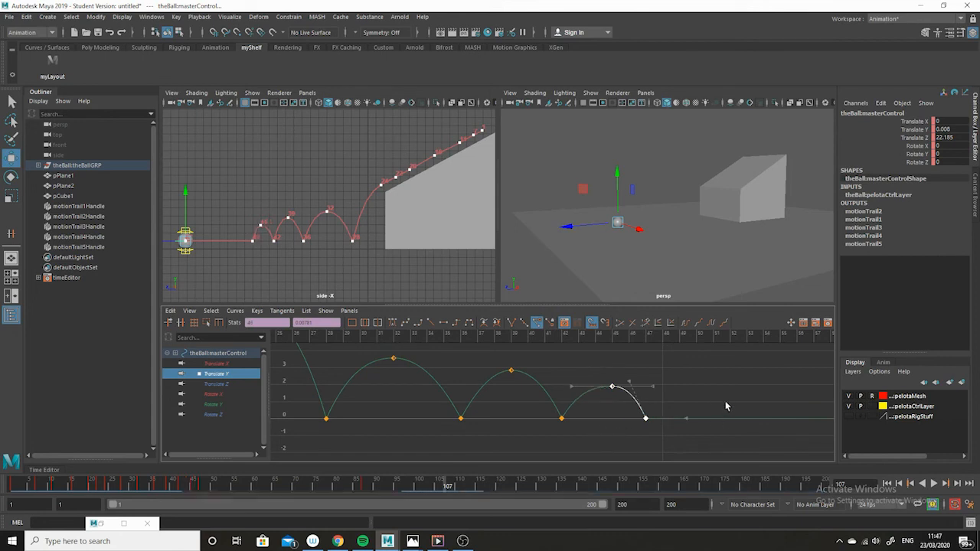
pyautogui.moveTo(719, 387); pyautogui.dragTo(641, 441)
pyautogui.moveTo(641, 442); pyautogui.dragTo(651, 431, button='middle')
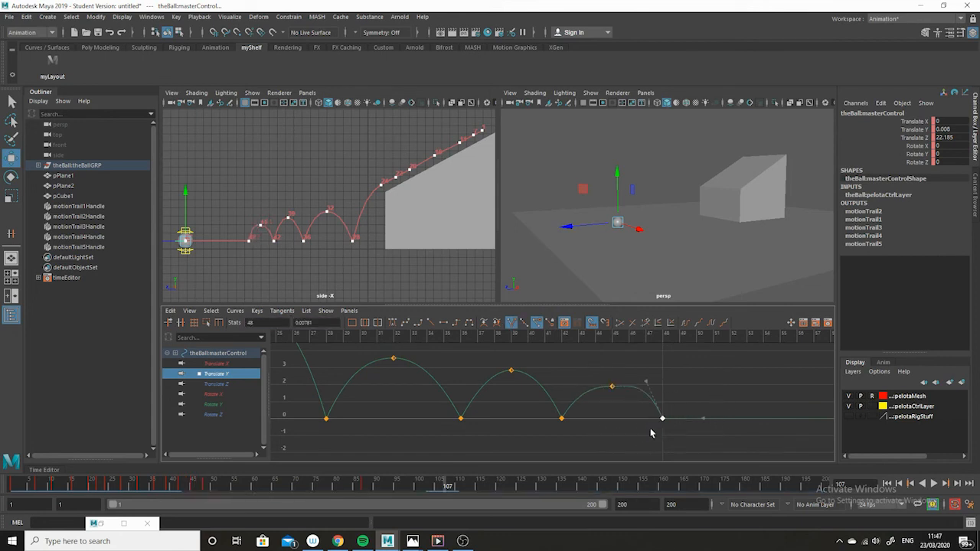
# Step: Lower the Translate Y peak key of the last bounce at frame 45 to about 1.42
pyautogui.moveTo(628, 371); pyautogui.dragTo(600, 397)
pyautogui.moveTo(612, 360); pyautogui.dragTo(636, 380, button='middle')
pyautogui.click(662, 419)
pyautogui.moveTo(582, 447); pyautogui.dragTo(532, 408)
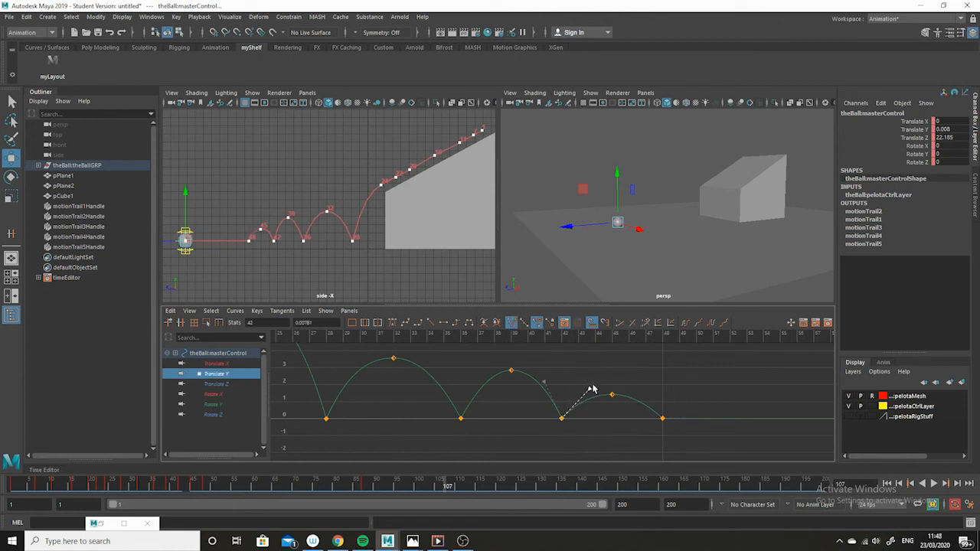
pyautogui.click(685, 418)
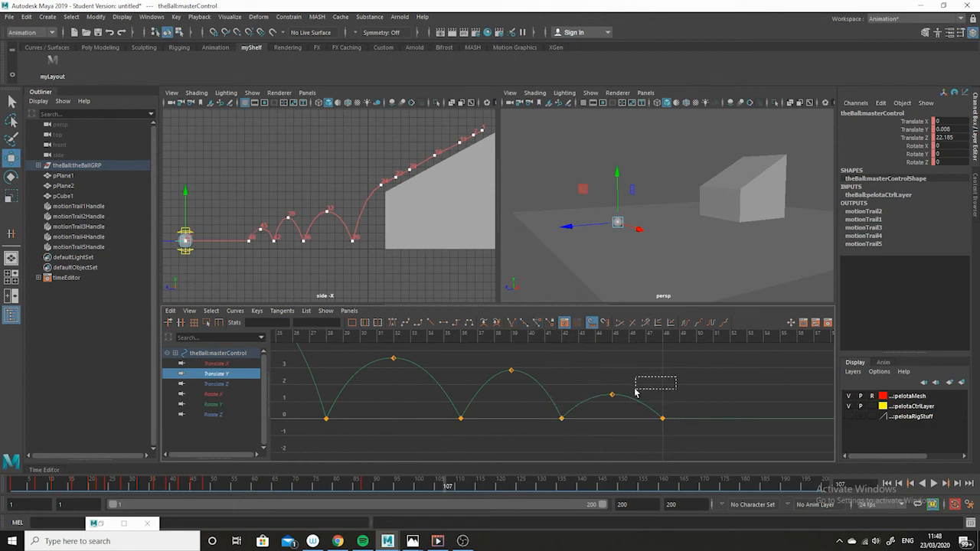
pyautogui.moveTo(635, 389); pyautogui.dragTo(599, 389)
pyautogui.keyDown('shift'); pyautogui.moveTo(607, 381); pyautogui.dragTo(624, 363, button='middle'); pyautogui.keyUp('shift')
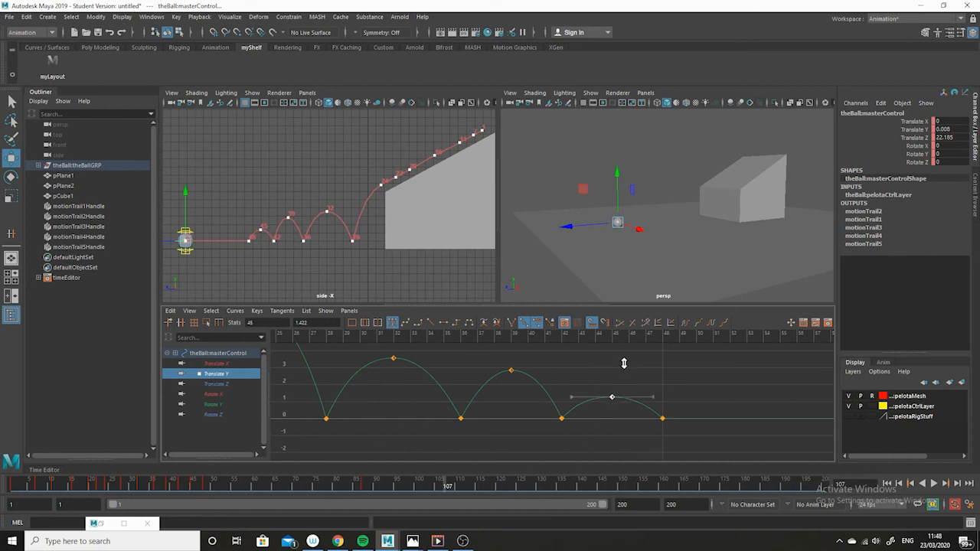
# Step: Lower the Translate Y peak key of the third bounce slightly, then deselect the keys
pyautogui.moveTo(693, 403); pyautogui.dragTo(644, 433)
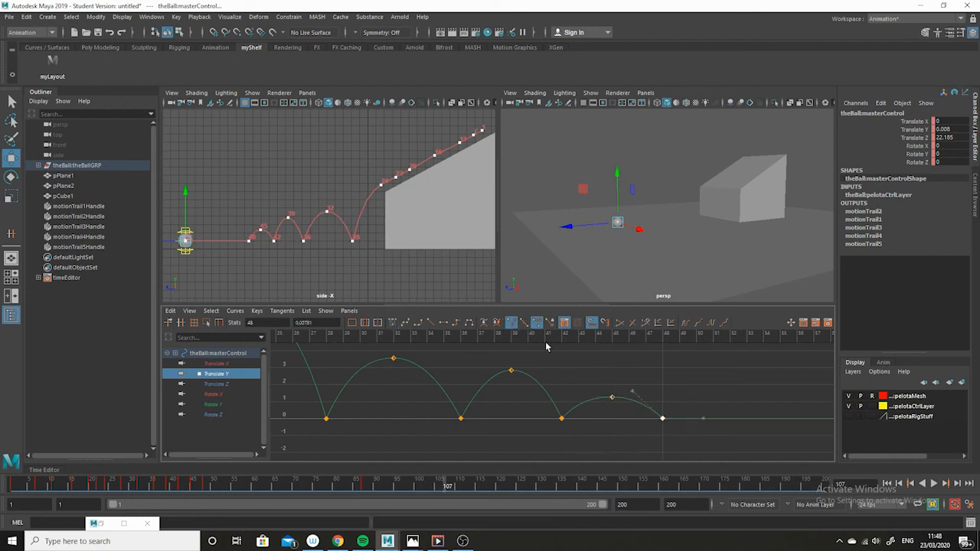
pyautogui.moveTo(547, 356); pyautogui.dragTo(497, 374)
pyautogui.keyDown('shift'); pyautogui.moveTo(509, 344); pyautogui.dragTo(509, 354, button='middle'); pyautogui.keyUp('shift')
pyautogui.click(504, 438)
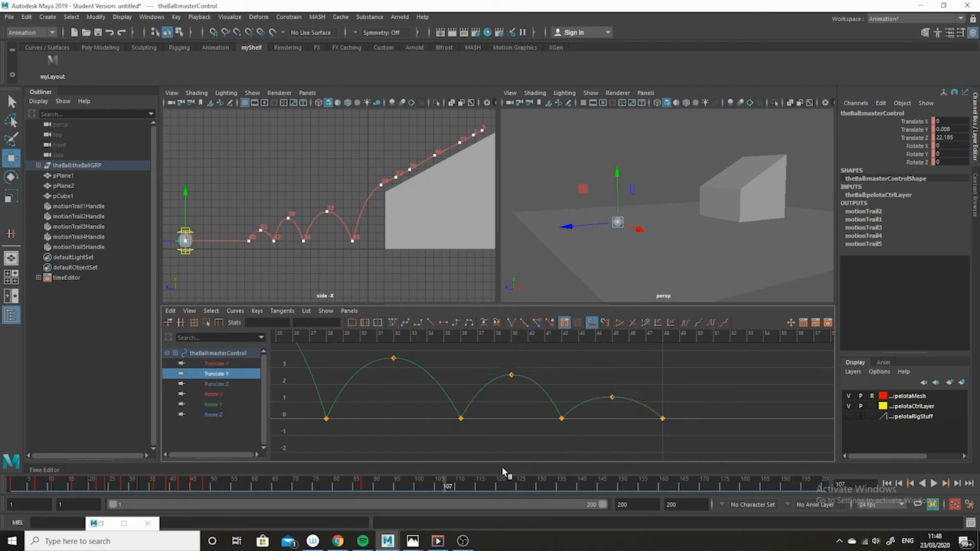
# Step: Play the animation from the start to review the bounces, then stop playback
pyautogui.moveTo(182, 483); pyautogui.dragTo(16, 483)
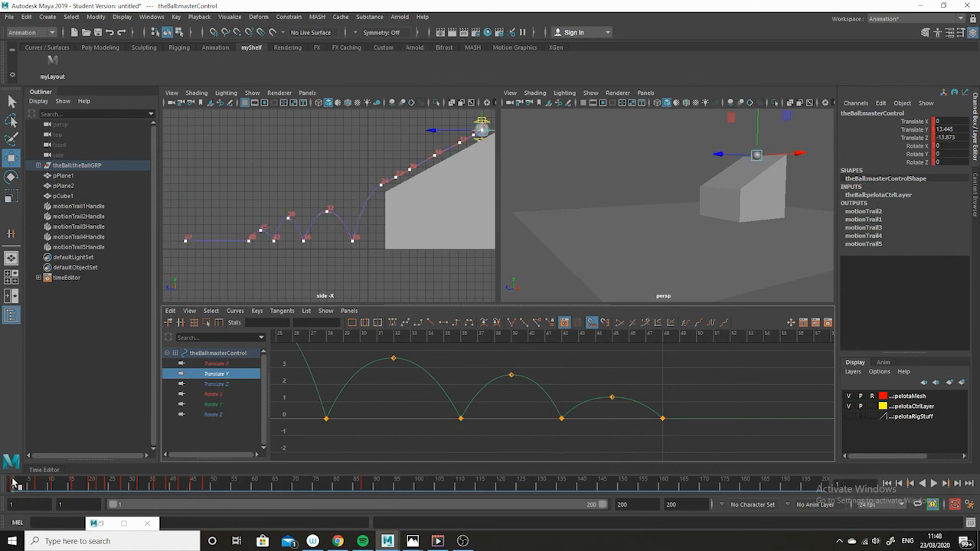
pyautogui.click(934, 483)
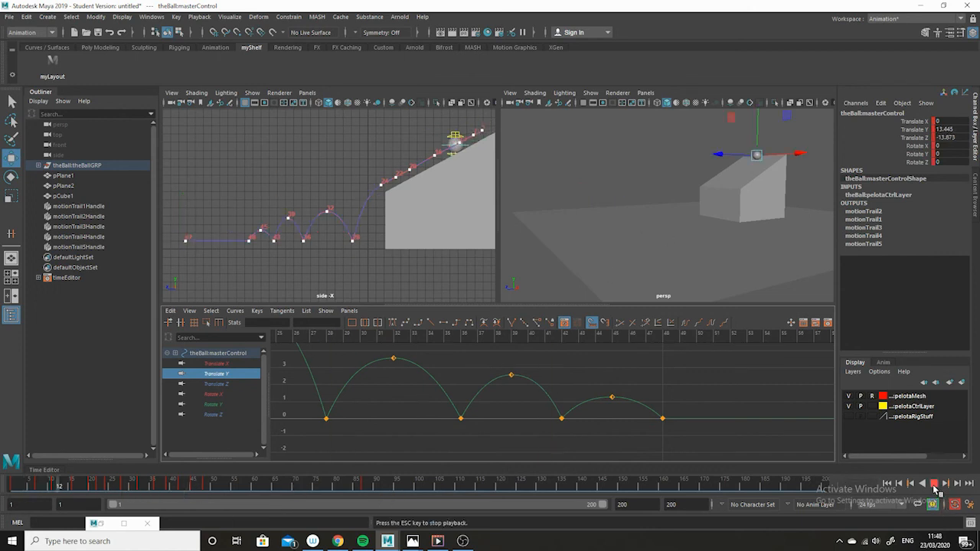
pyautogui.click(703, 200)
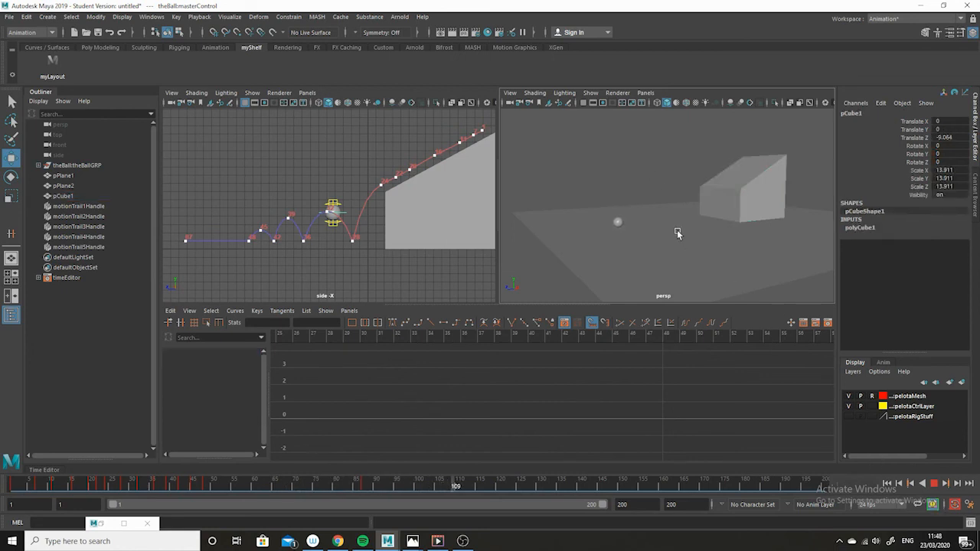
pyautogui.click(647, 150)
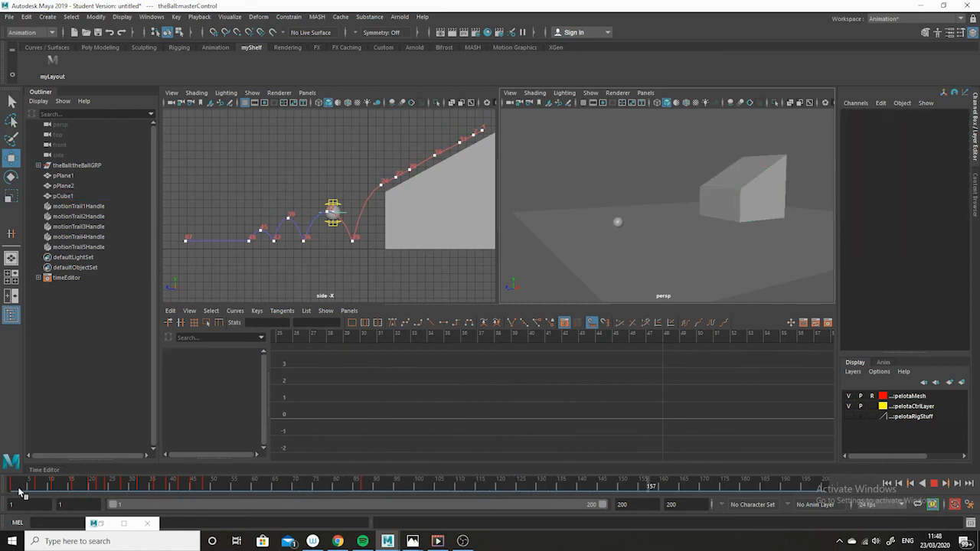
pyautogui.click(15, 489)
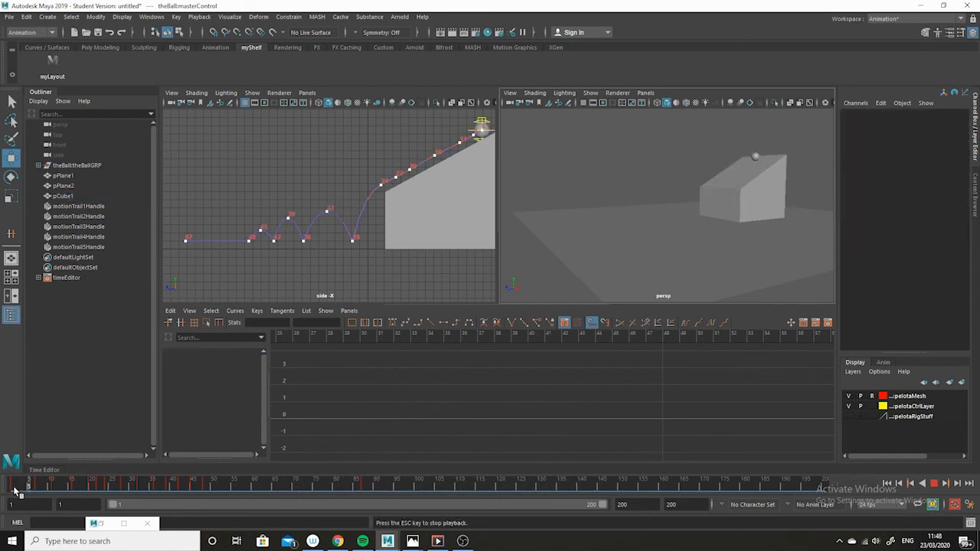
pyautogui.click(934, 483)
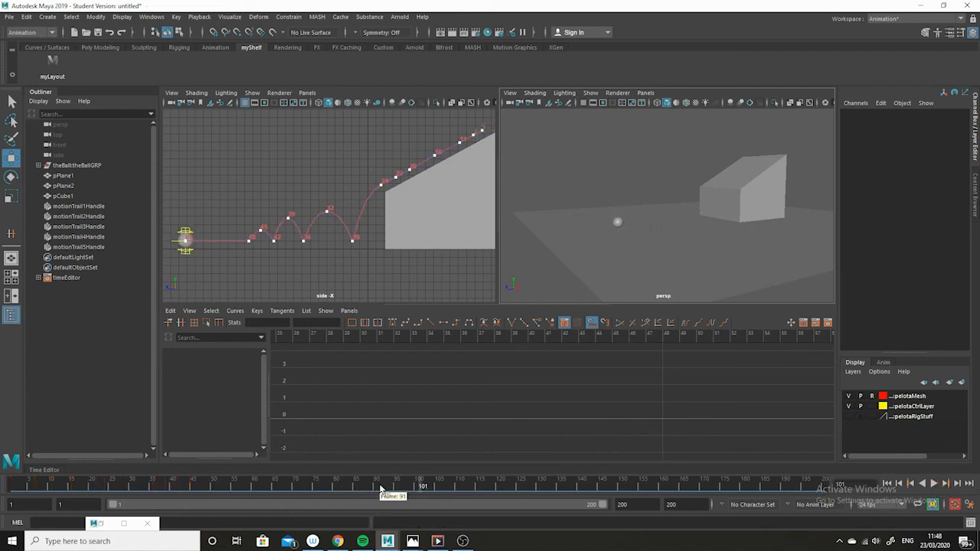
# Step: Scrub to check the ball's final key, then set the playback end and animation end frames to 100
pyautogui.moveTo(380, 488); pyautogui.dragTo(303, 488)
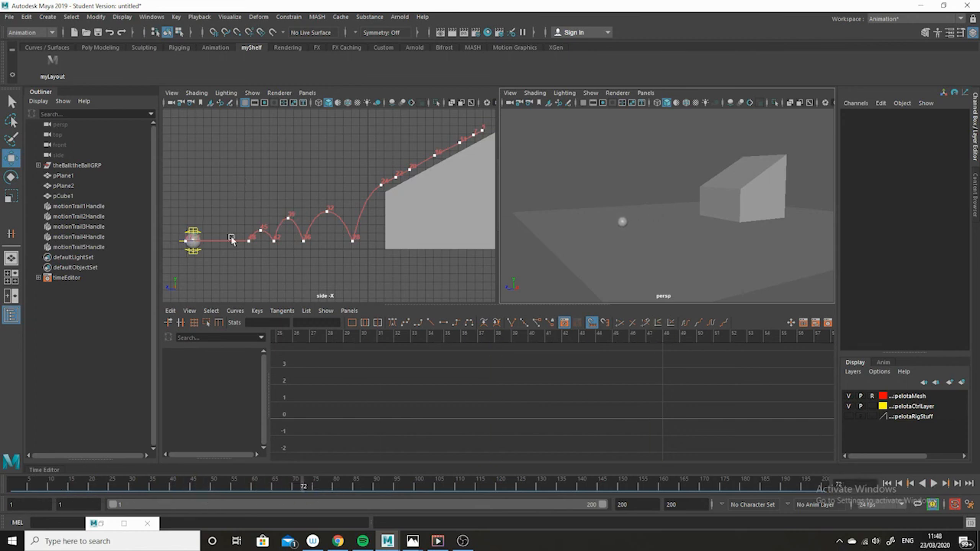
pyautogui.click(185, 243)
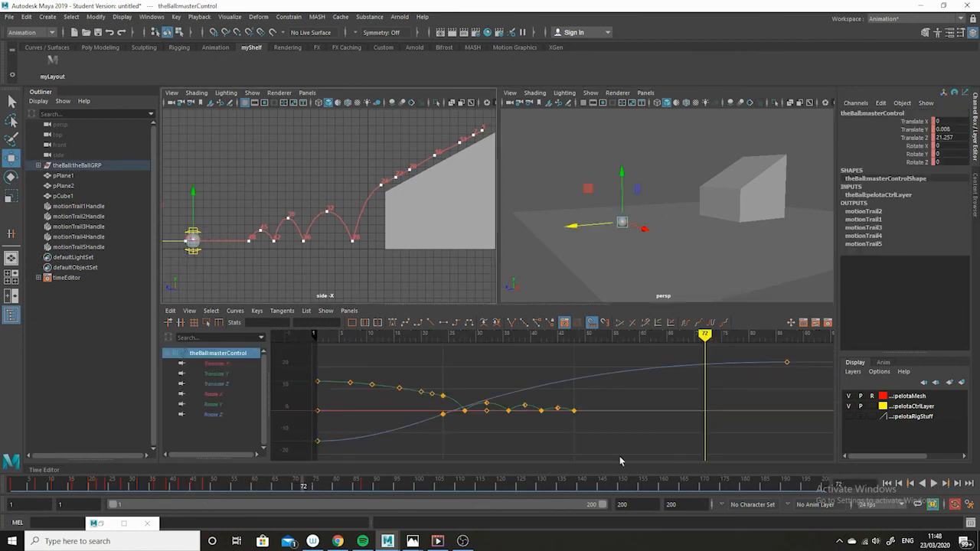
pyautogui.click(366, 487)
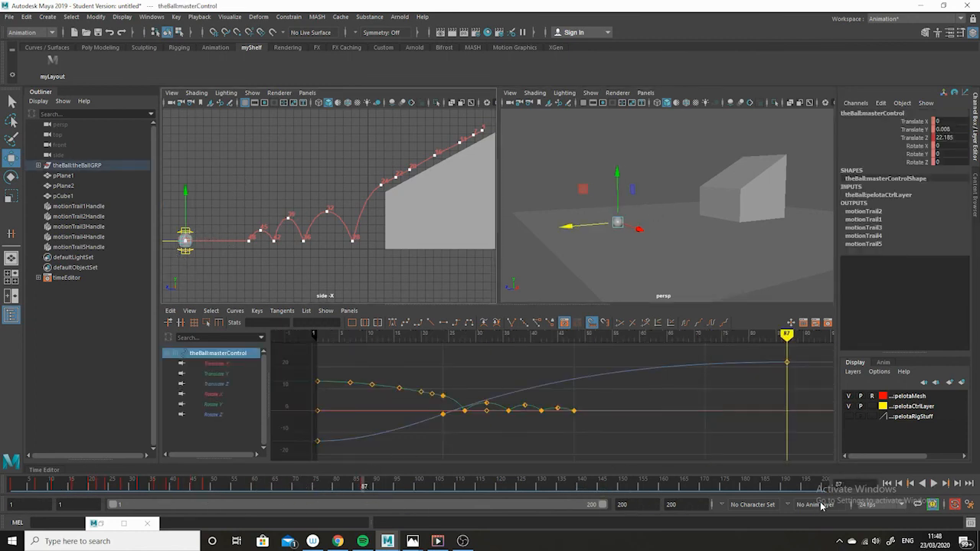
pyautogui.moveTo(388, 487); pyautogui.dragTo(419, 496)
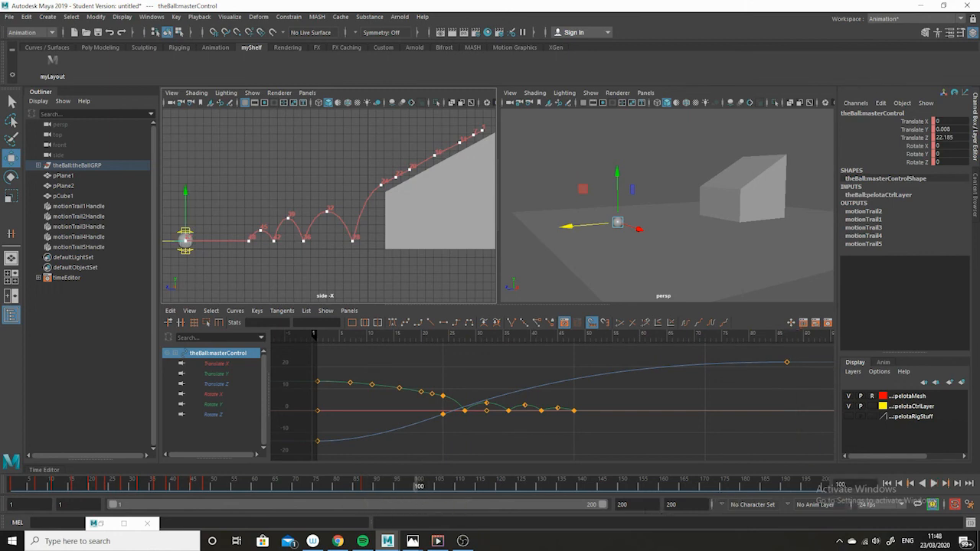
pyautogui.moveTo(632, 505); pyautogui.dragTo(490, 505)
pyautogui.write('100')
pyautogui.press('Return')
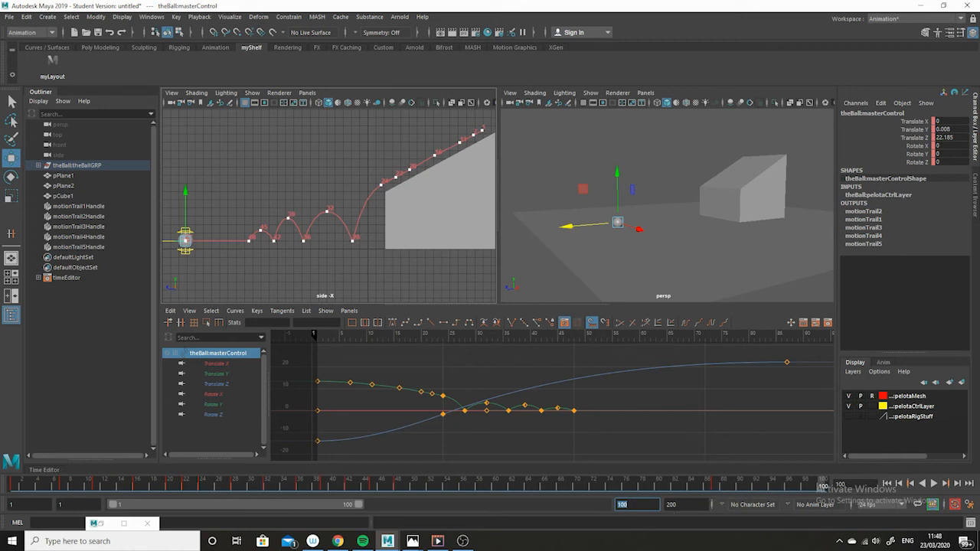
pyautogui.press('Tab')
pyautogui.write('100')
pyautogui.press('Return')
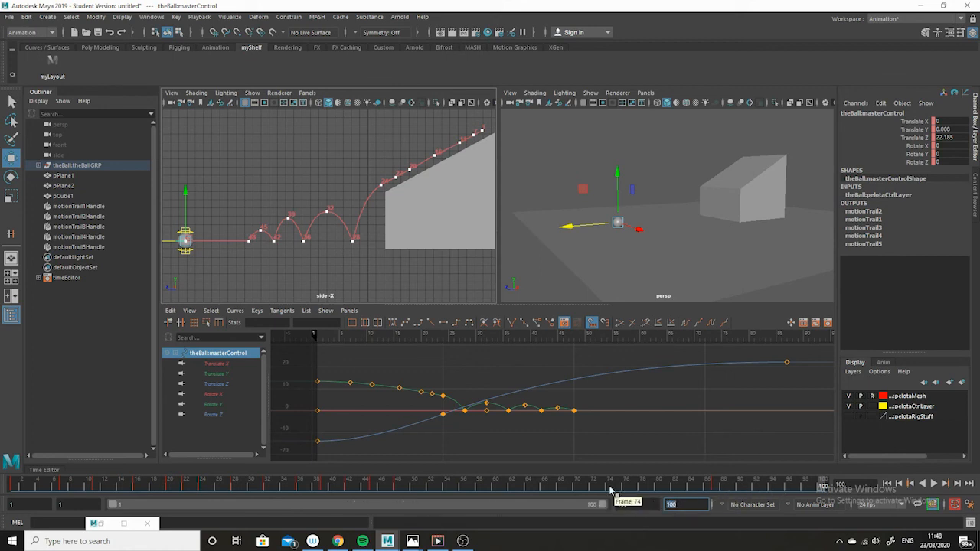
# Step: Play the shortened animation from the start to review it, then stop playback
pyautogui.moveTo(813, 487); pyautogui.dragTo(12, 482)
pyautogui.hotkey('alt', 'v')
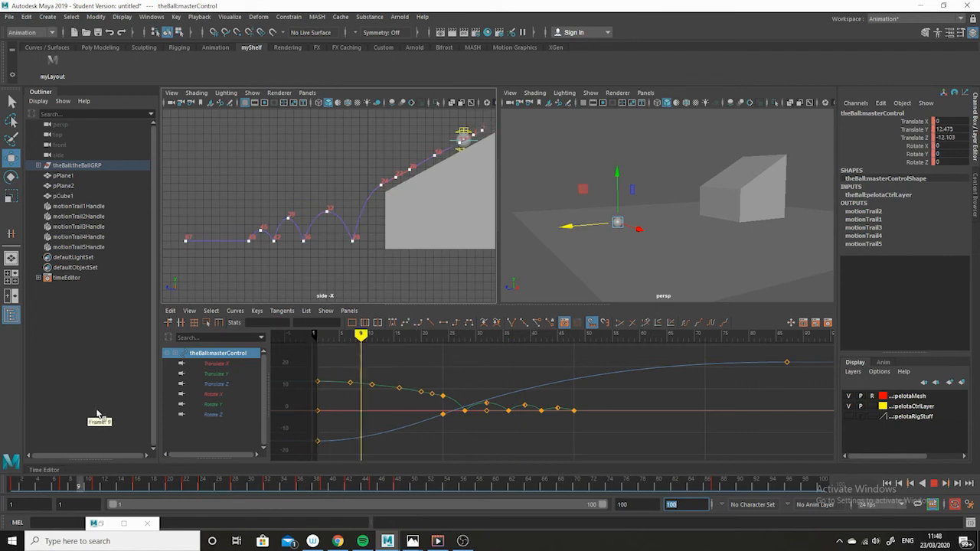
pyautogui.hotkey('alt', 'v')
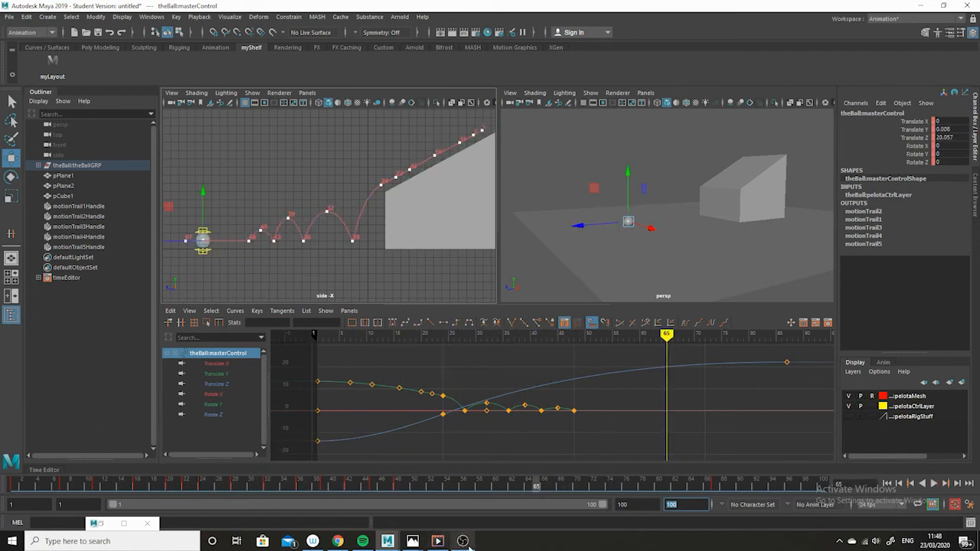